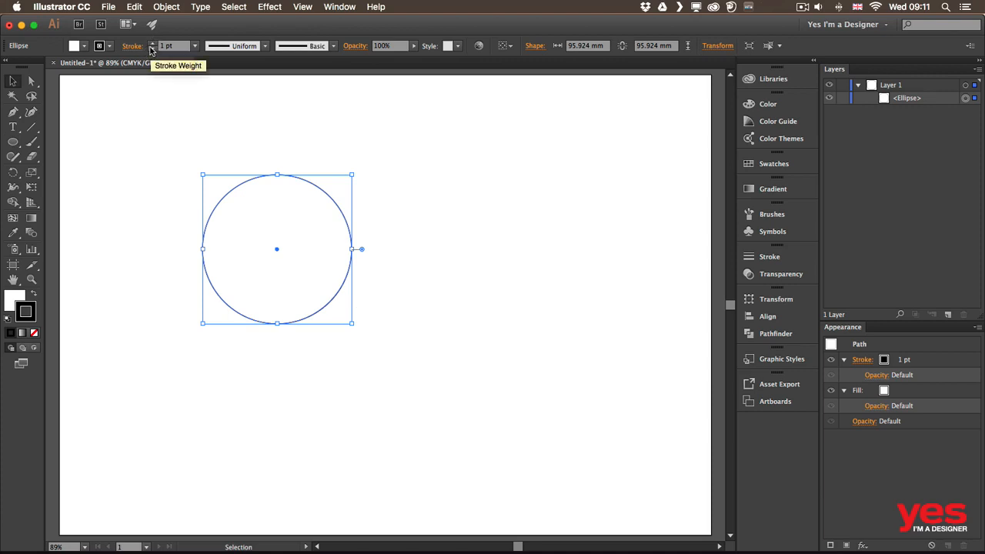
- Move the circle toward the artboard's upper-left corner and draw a square about 75 mm wide to its right
{"action": "left_click_drag", "start_coordinate": [231, 192], "coordinate": [161, 143]}
{"action": "key", "text": "m"}
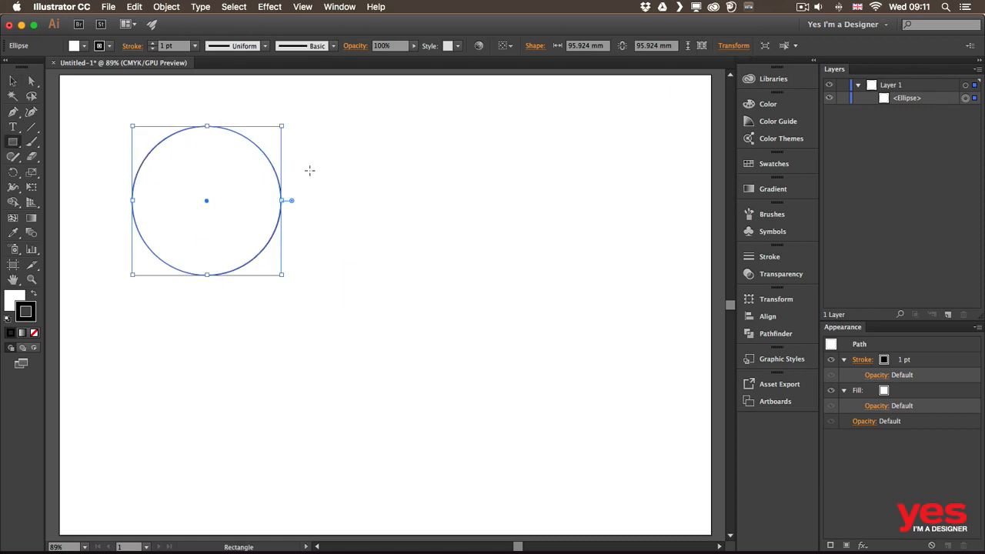
{"action": "mouse_move", "coordinate": [319, 141]}
{"action": "left_mouse_down"}
{"action": "mouse_move", "coordinate": [377, 227]}
{"action": "mouse_move", "coordinate": [437, 258]}
{"action": "left_mouse_up"}
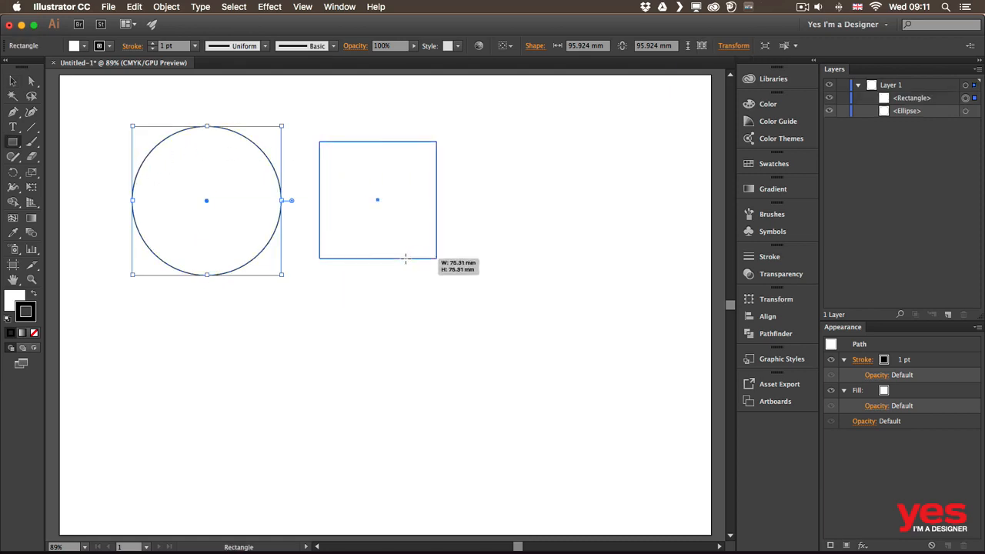
- Draw a horizontal line segment to the right of the square, level with its middle, and deselect it
{"action": "key", "text": "backslash"}
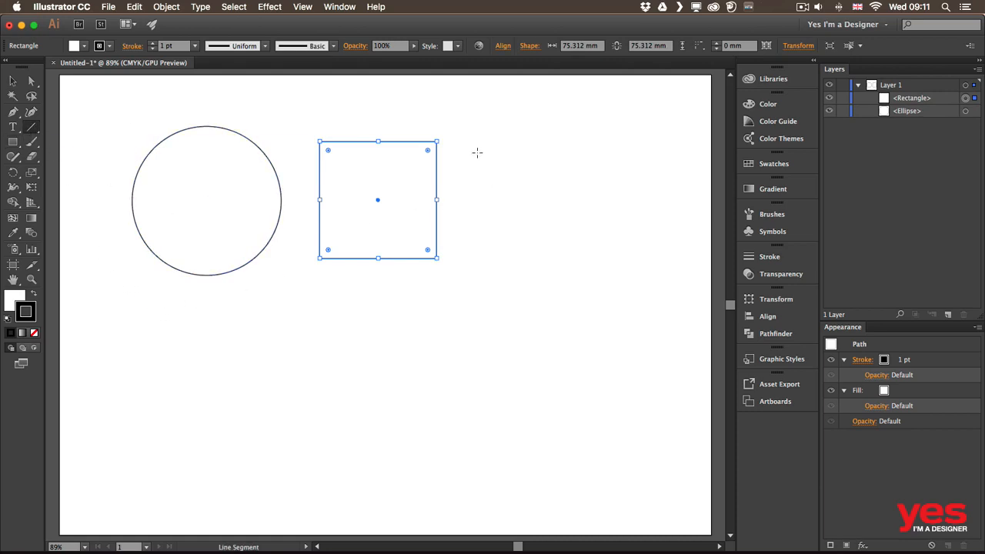
{"action": "left_click_drag", "start_coordinate": [476, 201], "coordinate": [630, 204]}
{"action": "key", "text": "v"}
{"action": "left_click", "coordinate": [523, 189]}
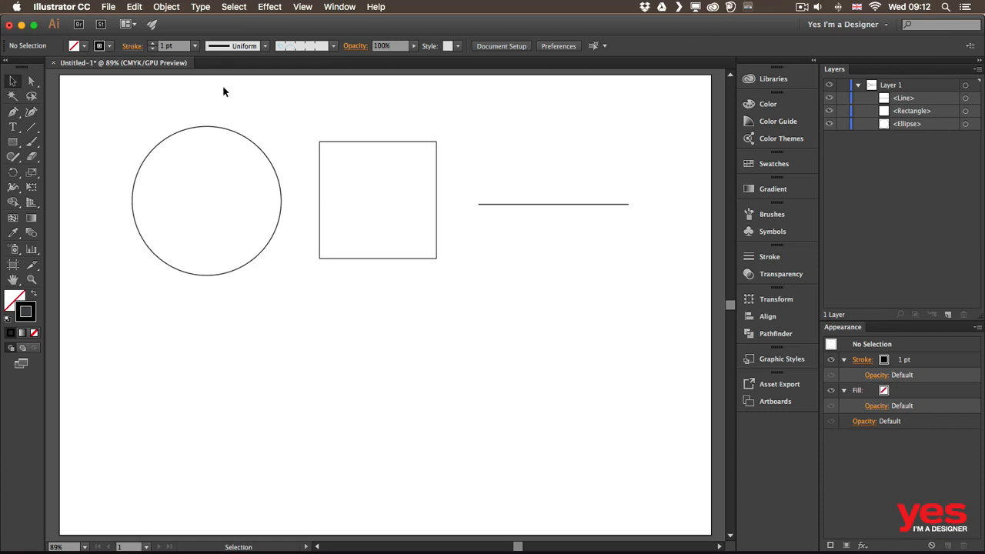
- Set the circle's stroke weight to 10 pt
{"action": "key", "text": "d"}
{"action": "left_click_drag", "start_coordinate": [182, 102], "coordinate": [221, 164]}
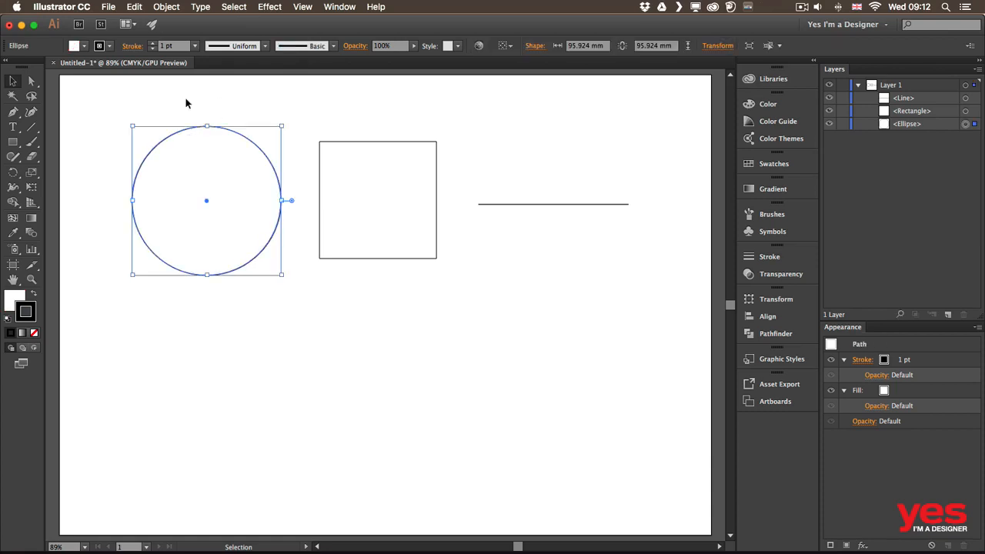
{"action": "left_click", "coordinate": [195, 46]}
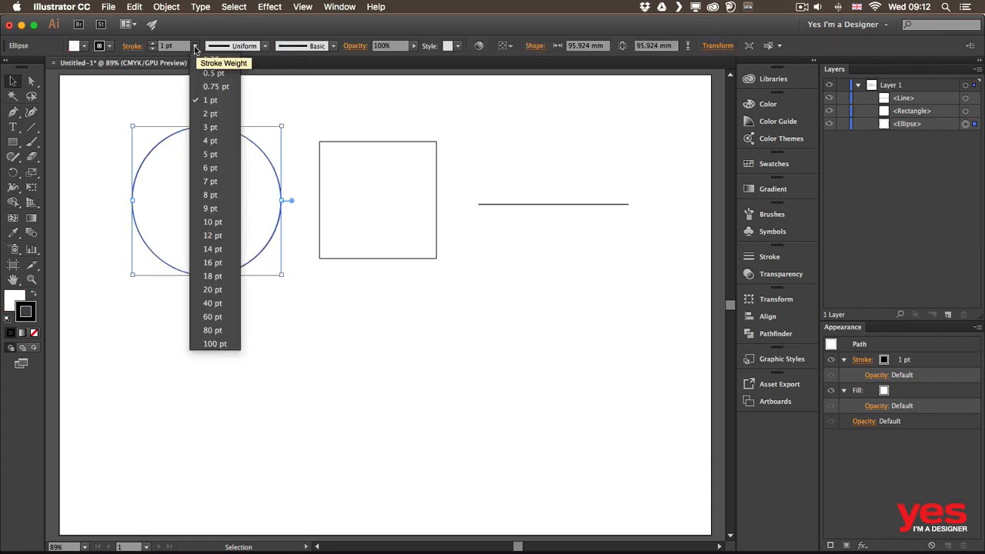
{"action": "left_click", "coordinate": [215, 222]}
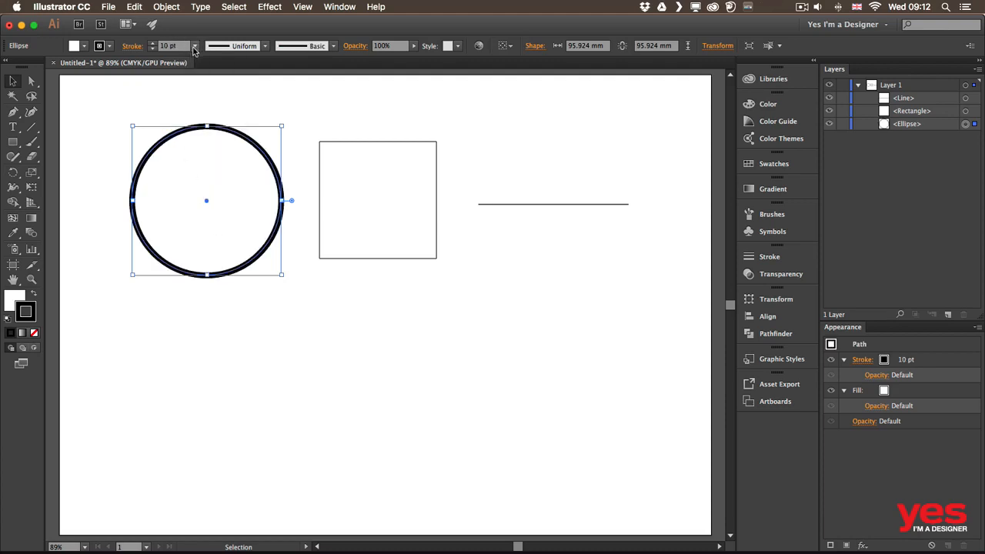
- Raise the circle's stroke weight to 20 pt by stepping the value in larger increments
{"action": "left_click", "coordinate": [152, 43]}
{"action": "left_click", "coordinate": [152, 49]}
{"action": "left_click", "coordinate": [184, 44]}
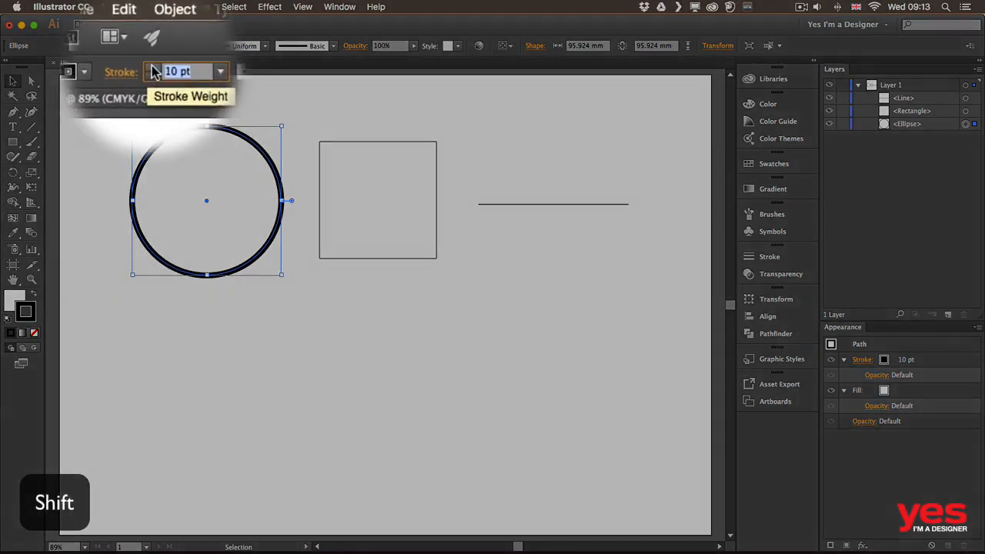
{"action": "left_click", "coordinate": [152, 43], "text": "shift"}
{"action": "left_click", "coordinate": [153, 85], "text": "shift"}
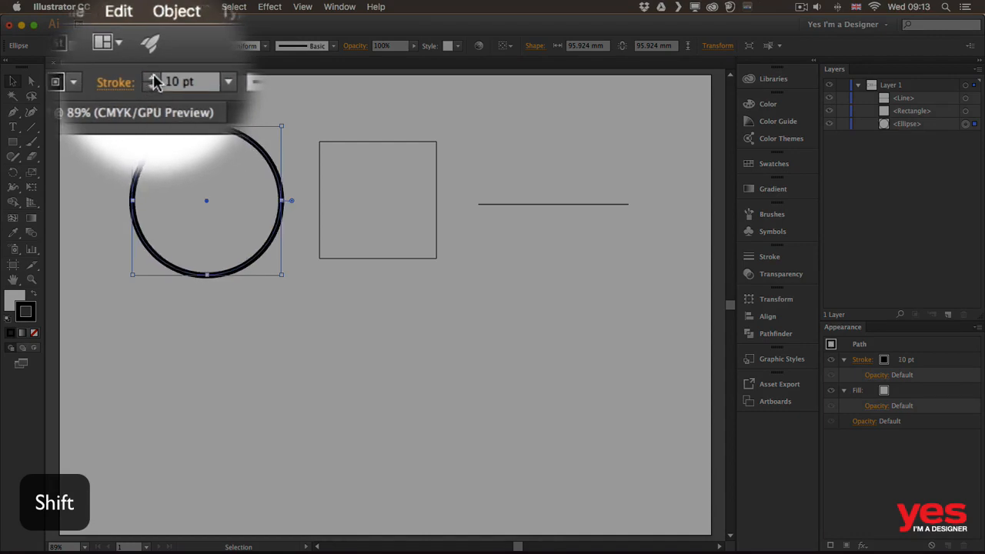
{"action": "left_click", "coordinate": [153, 80], "text": "shift"}
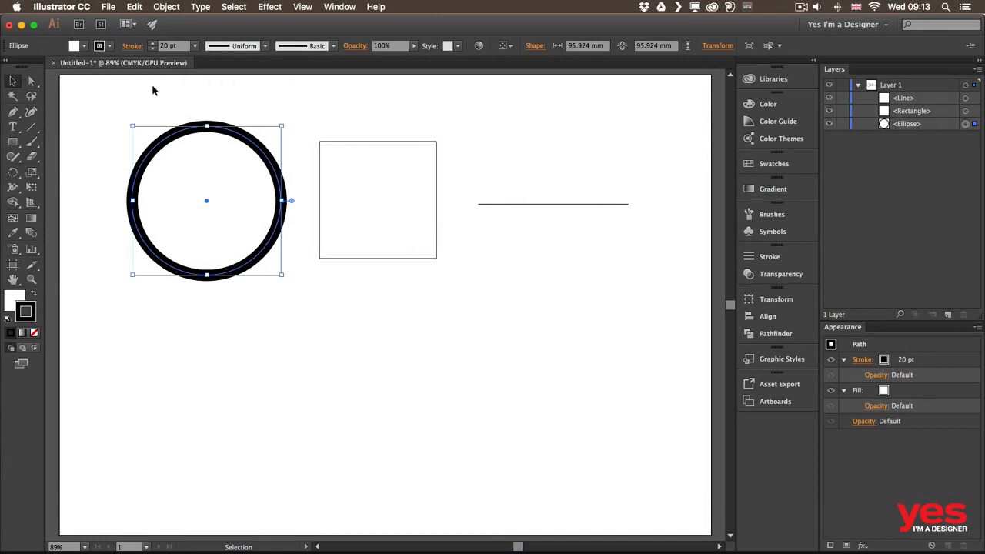
- Apply the bright blue swatch to the circle's stroke
{"action": "left_click", "coordinate": [109, 46]}
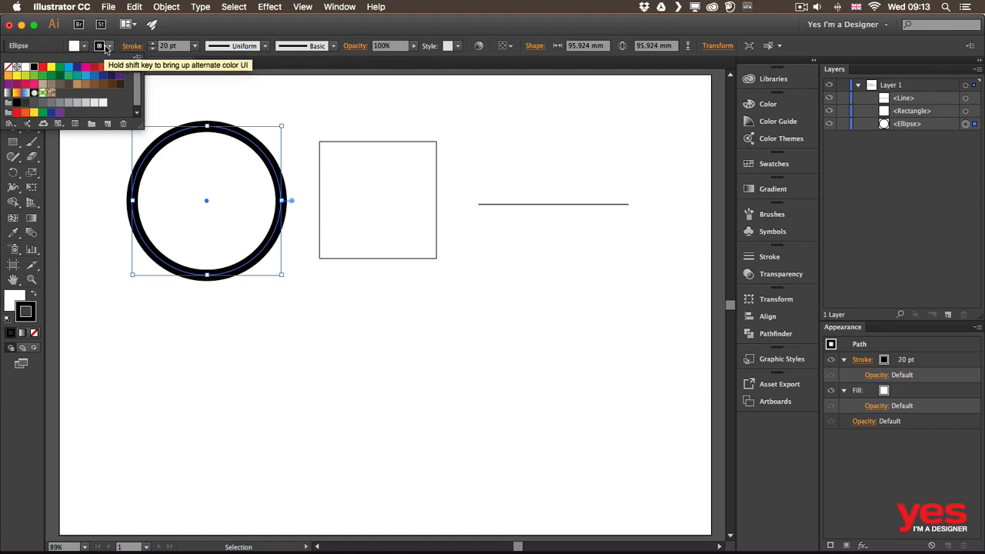
{"action": "left_click", "coordinate": [69, 68]}
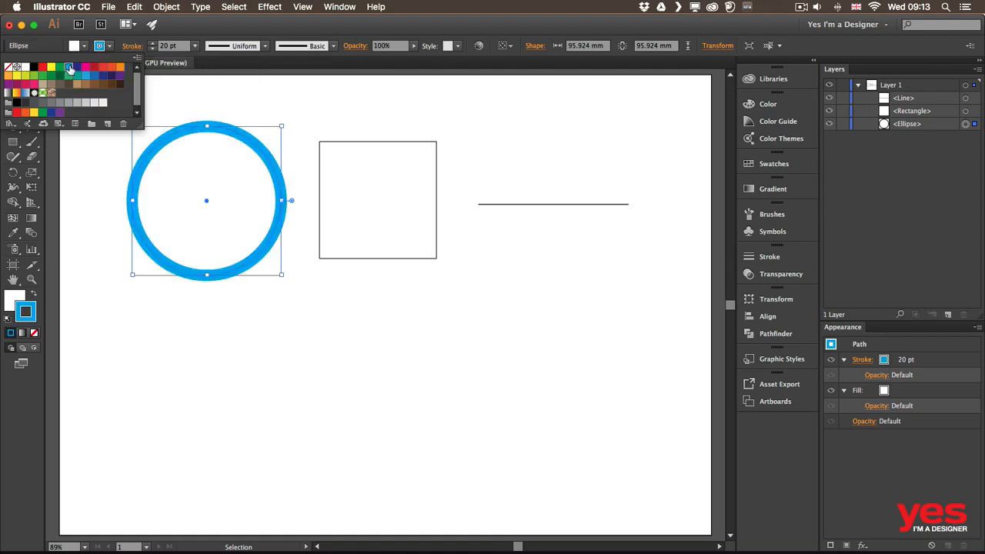
- Sample a light green from the CMYK spectrum for the circle's stroke and invert that colour to purple
{"action": "left_click", "coordinate": [109, 48], "text": "shift"}
{"action": "left_click", "coordinate": [109, 49], "text": "shift"}
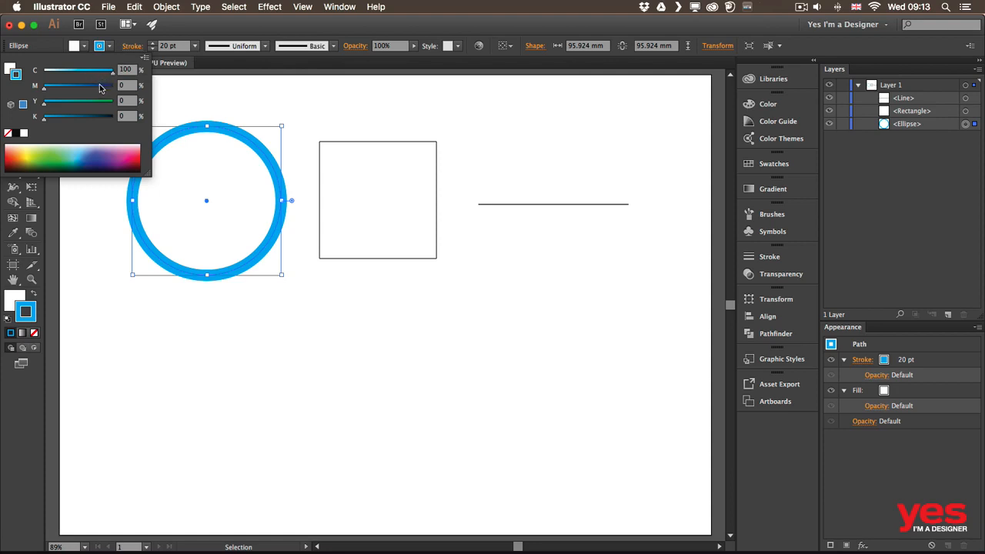
{"action": "left_click_drag", "start_coordinate": [59, 149], "coordinate": [70, 146]}
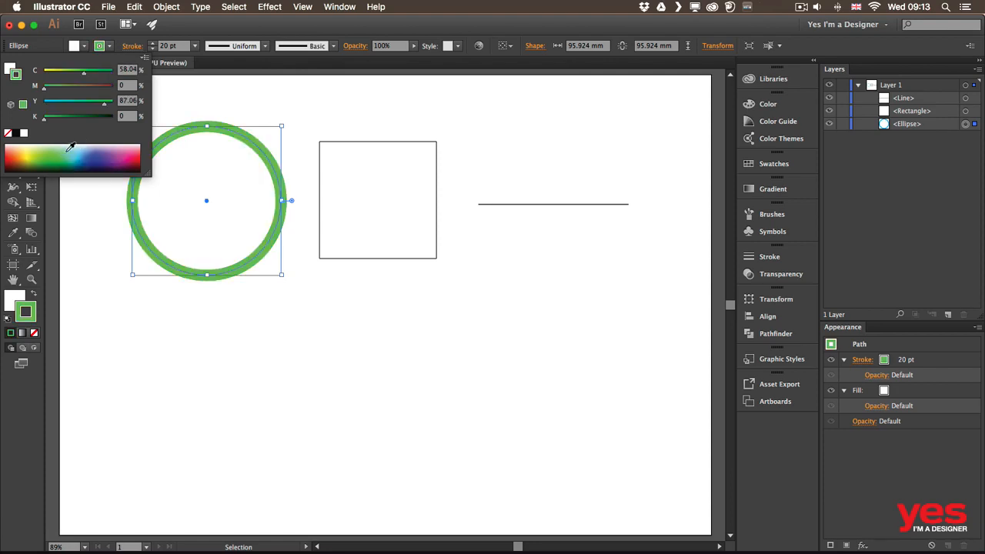
{"action": "left_click", "coordinate": [106, 147]}
{"action": "left_click", "coordinate": [46, 150]}
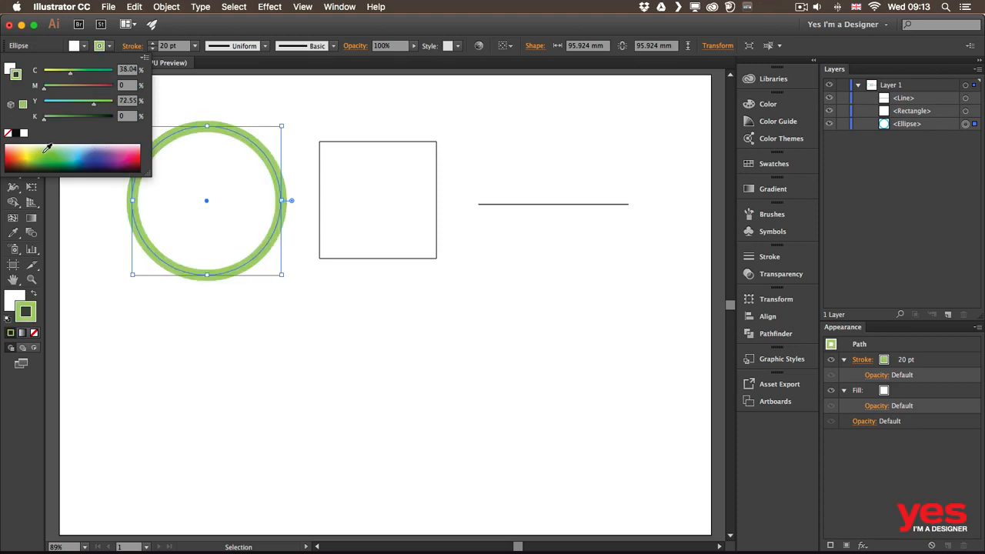
{"action": "left_click", "coordinate": [144, 58]}
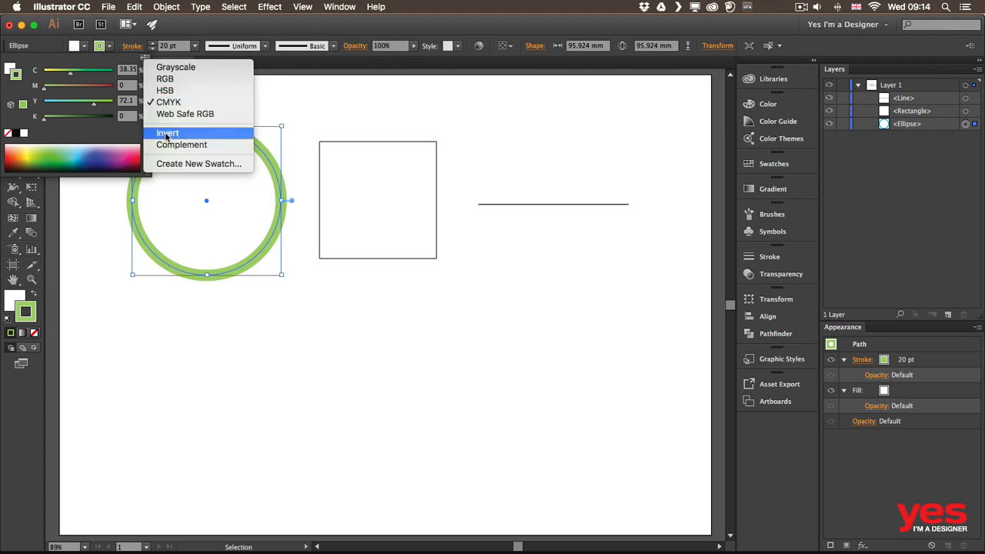
{"action": "left_click", "coordinate": [167, 134]}
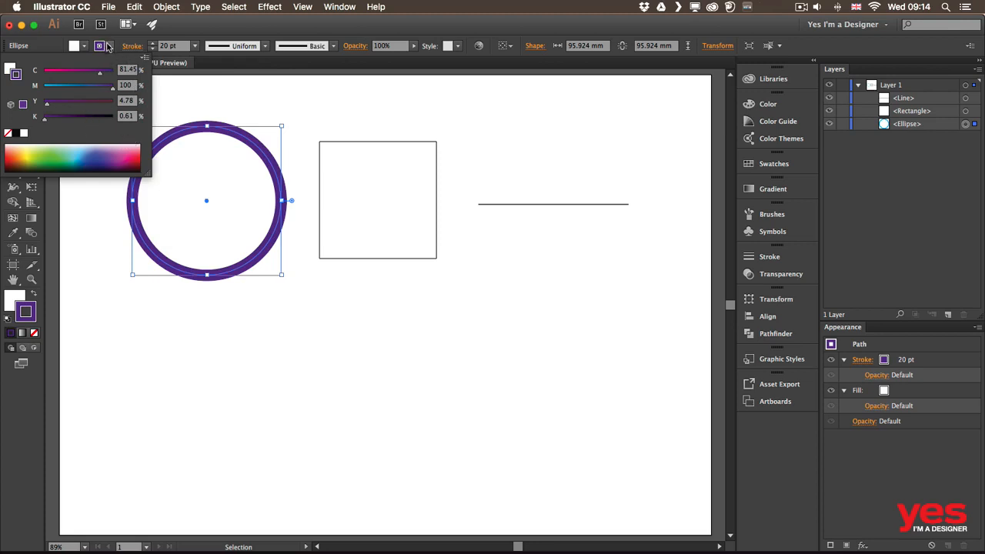
- Fill the circle with a yellow-green sampled from the CMYK colour spectrum
{"action": "left_click", "coordinate": [83, 48]}
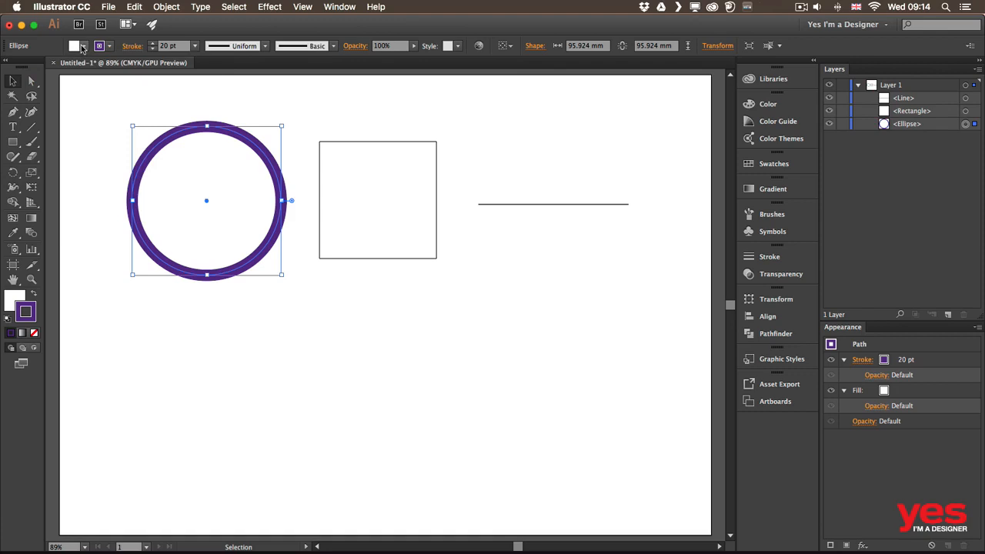
{"action": "left_click", "coordinate": [83, 47]}
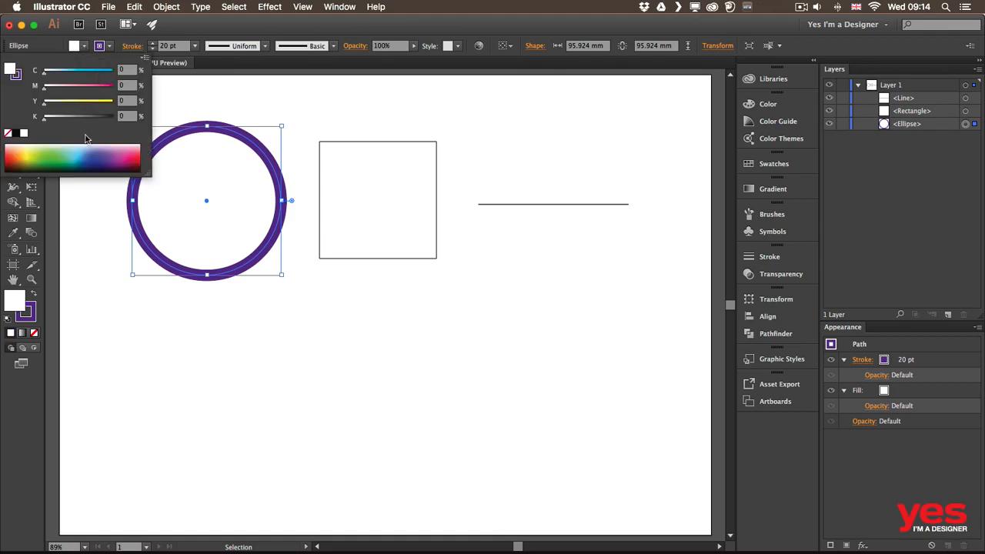
{"action": "left_click", "coordinate": [28, 154]}
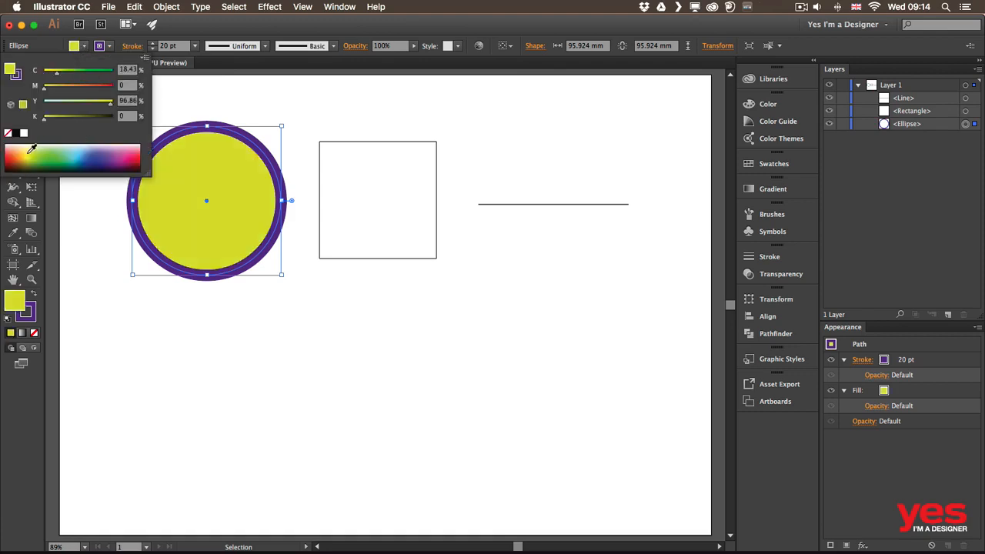
{"action": "left_click", "coordinate": [86, 48]}
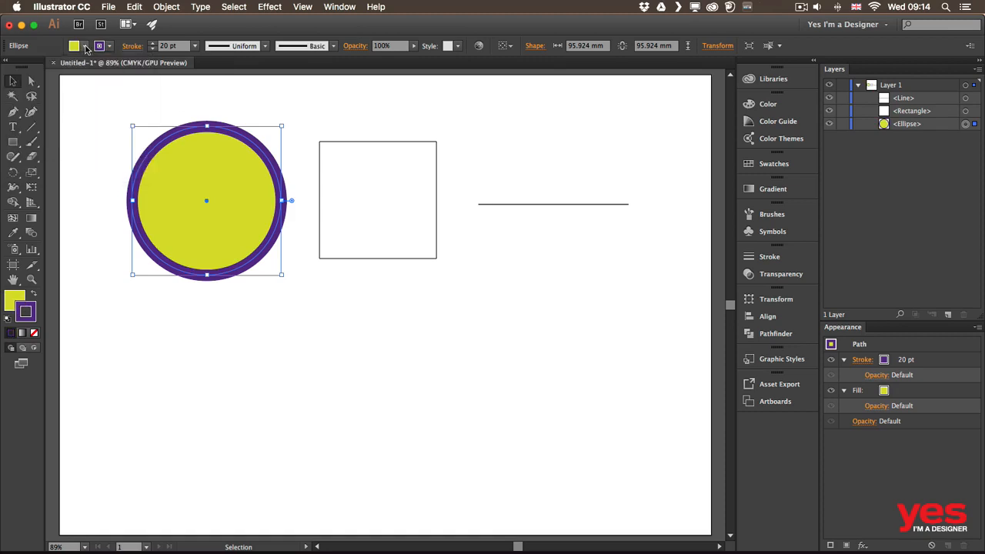
{"action": "left_click", "coordinate": [85, 48]}
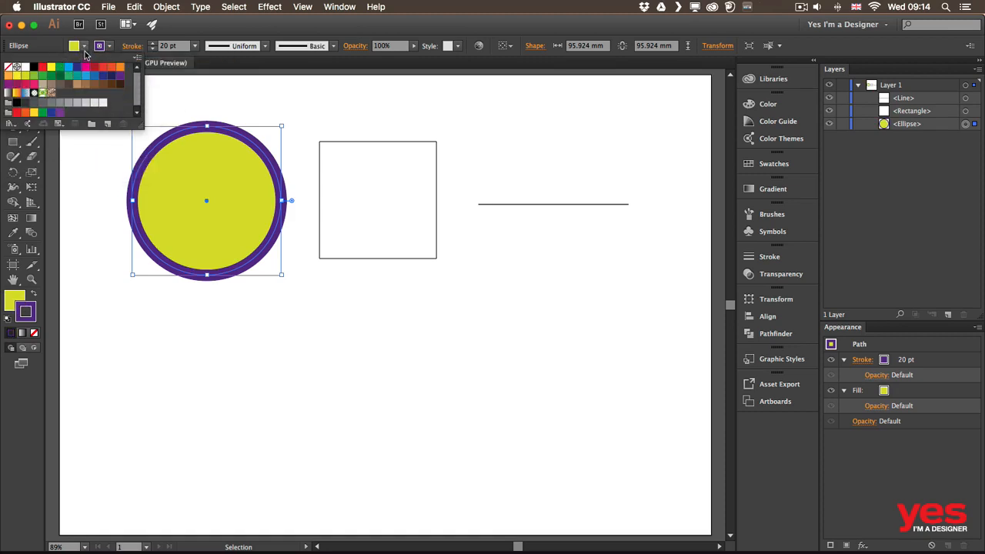
{"action": "left_click", "coordinate": [84, 48]}
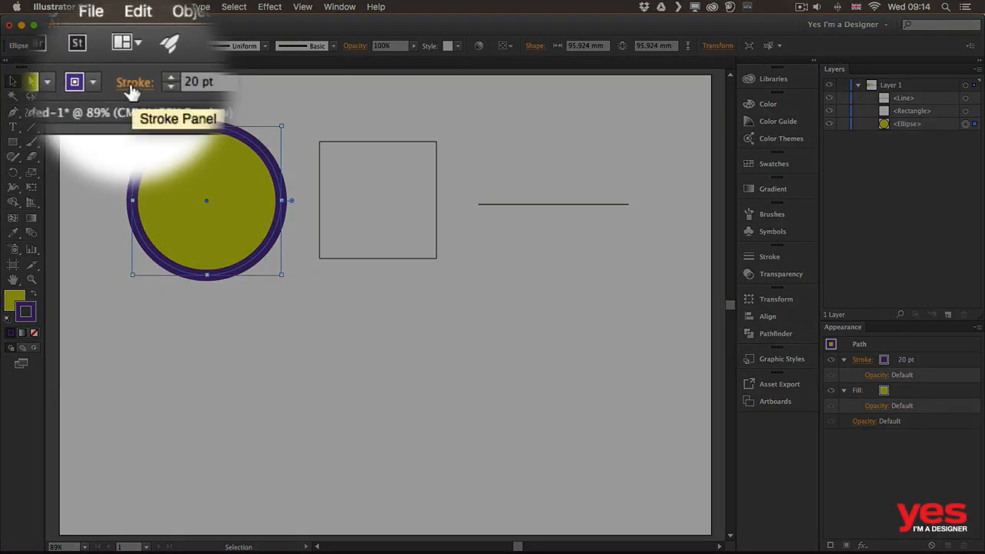
- Open the docked Stroke settings and show their full set of options
{"action": "left_click", "coordinate": [130, 91]}
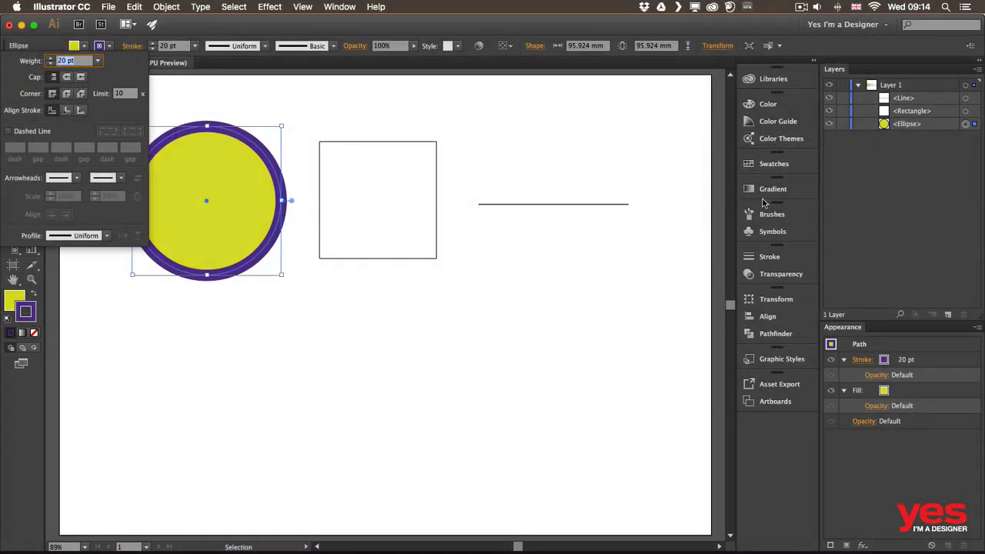
{"action": "left_click", "coordinate": [775, 257]}
{"action": "left_click", "coordinate": [767, 256]}
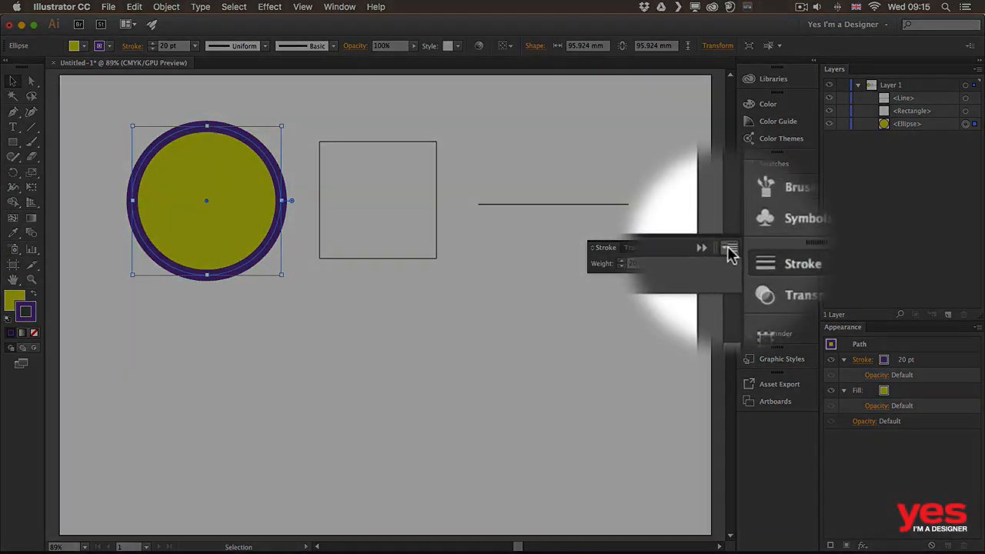
{"action": "left_click", "coordinate": [729, 248]}
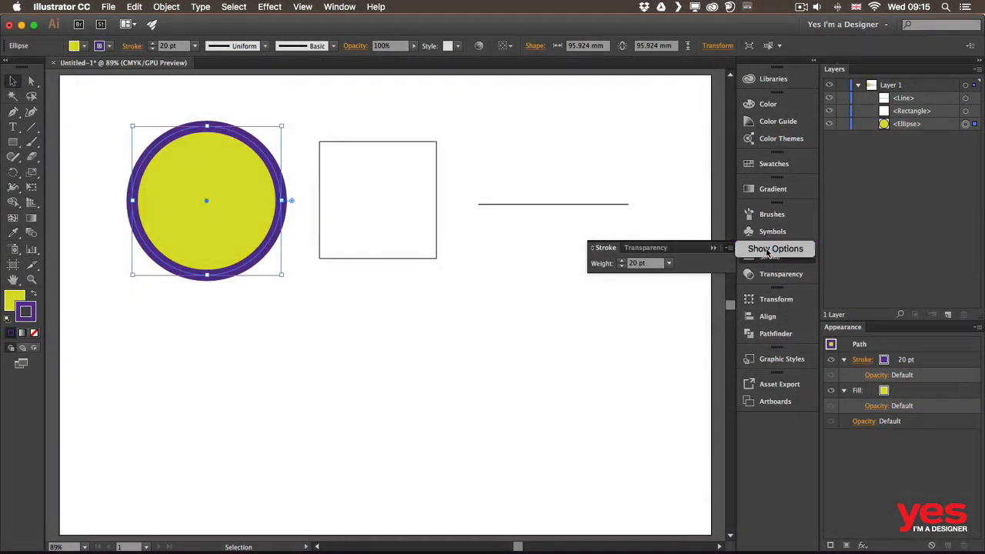
{"action": "left_click", "coordinate": [677, 258]}
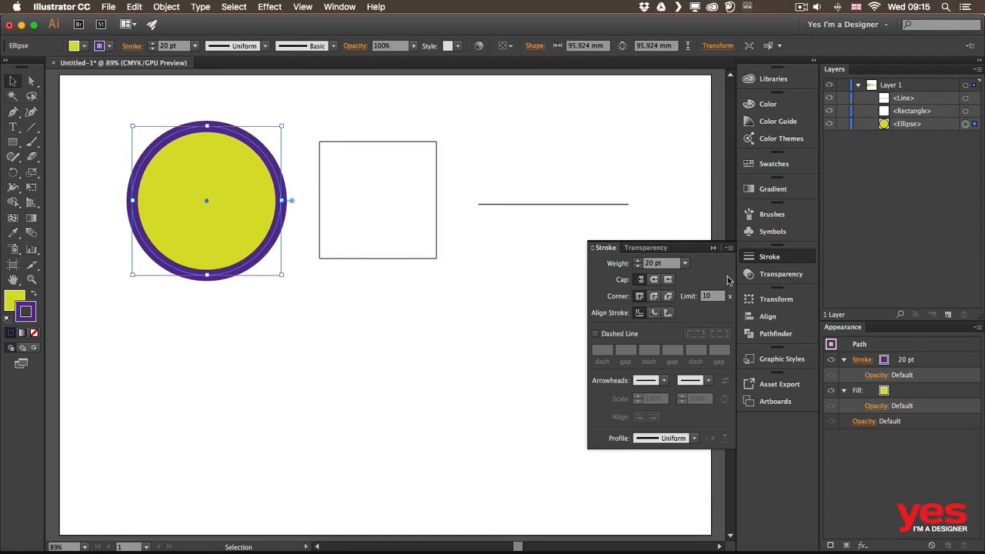
- Try aligning the circle's stroke to the inside and the outside, and return it to centre alignment
{"action": "left_click", "coordinate": [132, 47]}
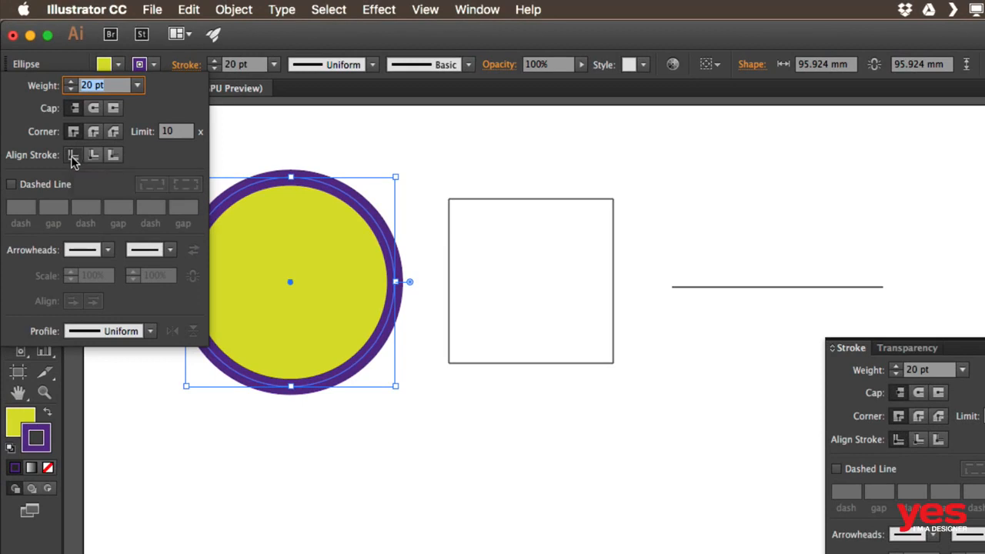
{"action": "left_click", "coordinate": [93, 155]}
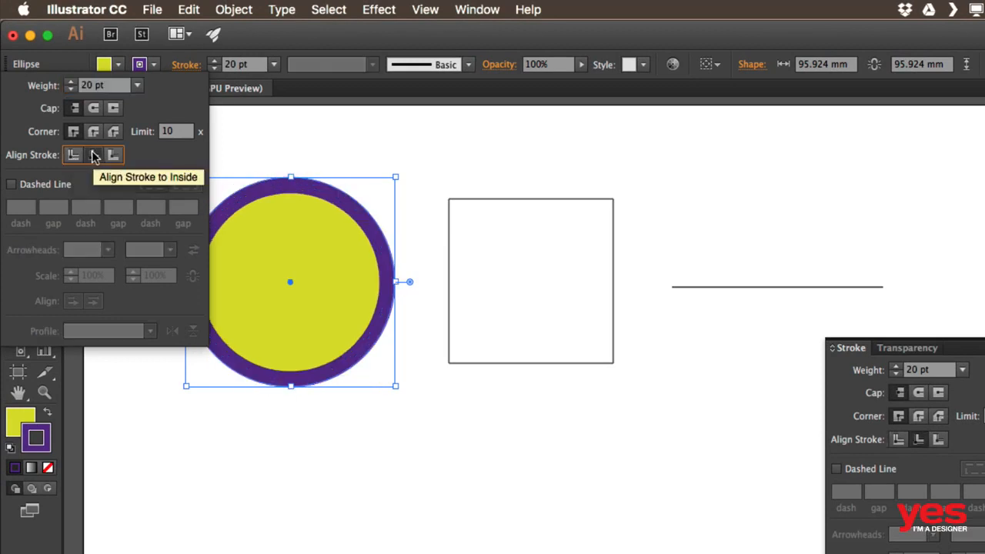
{"action": "left_click", "coordinate": [113, 156]}
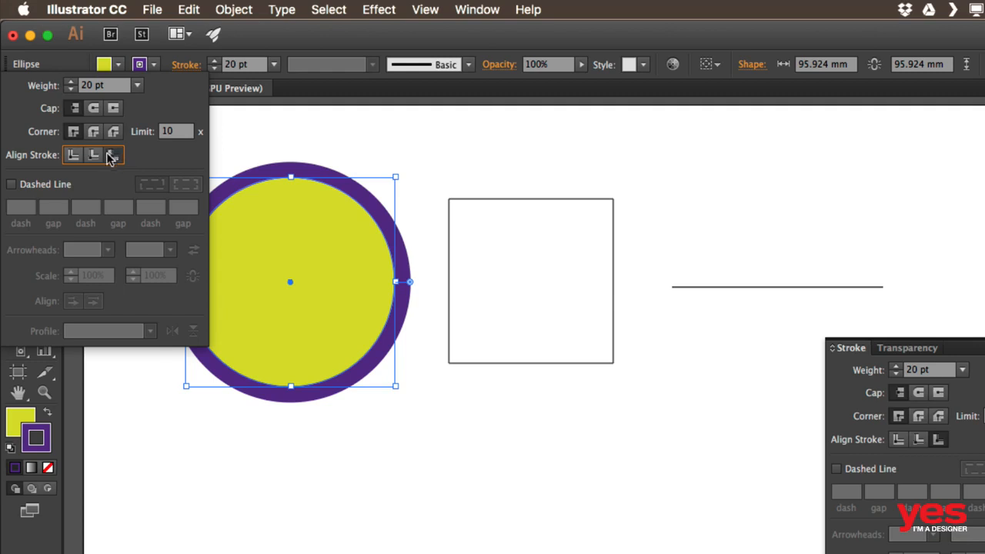
{"action": "left_click", "coordinate": [74, 157]}
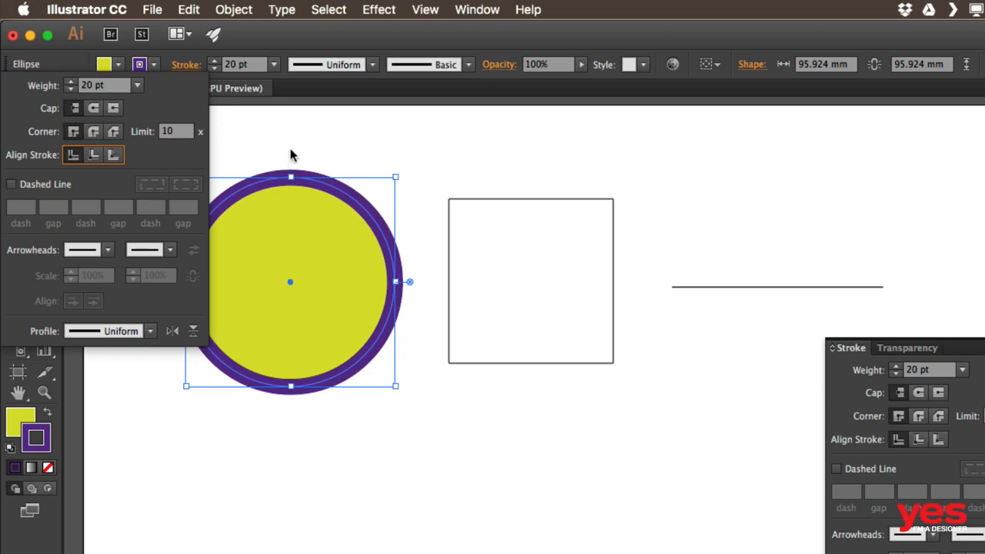
- Make the circle's stroke a dashed line with 12 pt dashes and reopen its stroke settings
{"action": "left_click", "coordinate": [57, 185]}
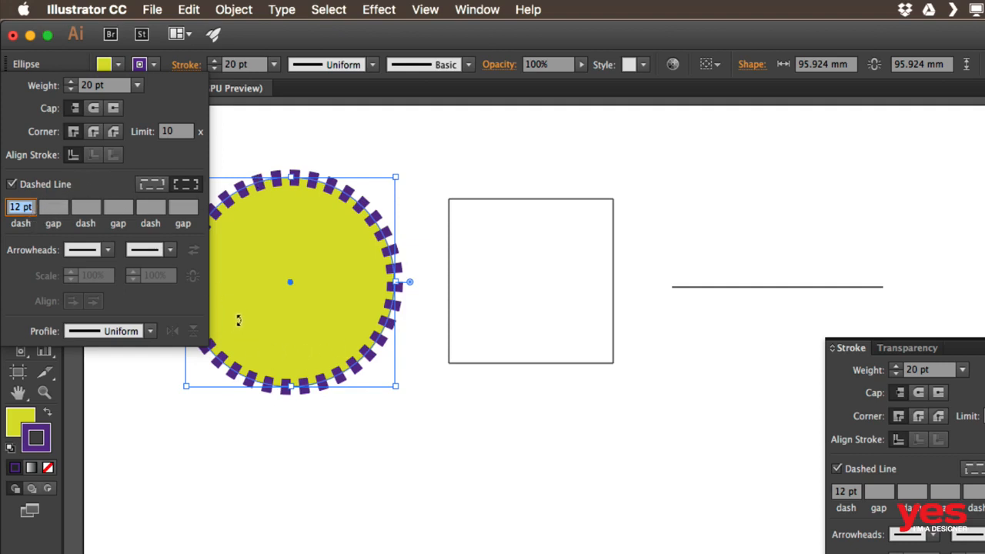
{"action": "left_click", "coordinate": [251, 161]}
{"action": "scroll", "coordinate": [251, 160], "scroll_direction": "up", "scroll_amount": 1}
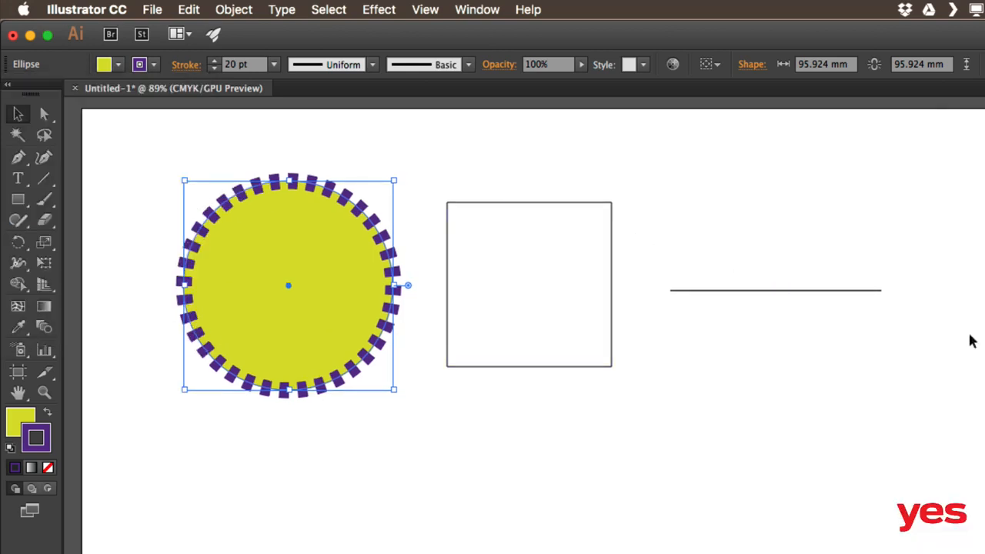
{"action": "left_click_drag", "start_coordinate": [367, 162], "coordinate": [479, 160]}
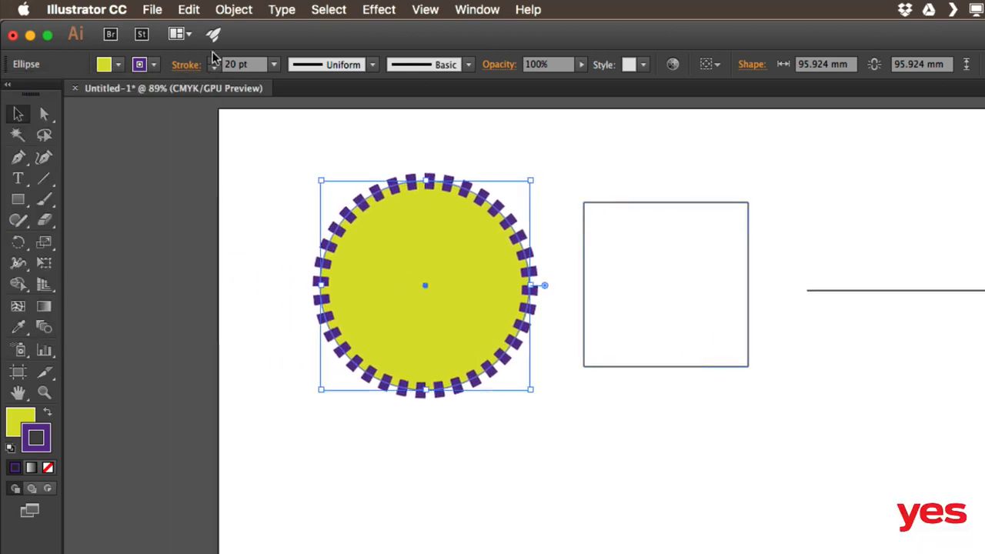
{"action": "left_click", "coordinate": [183, 68]}
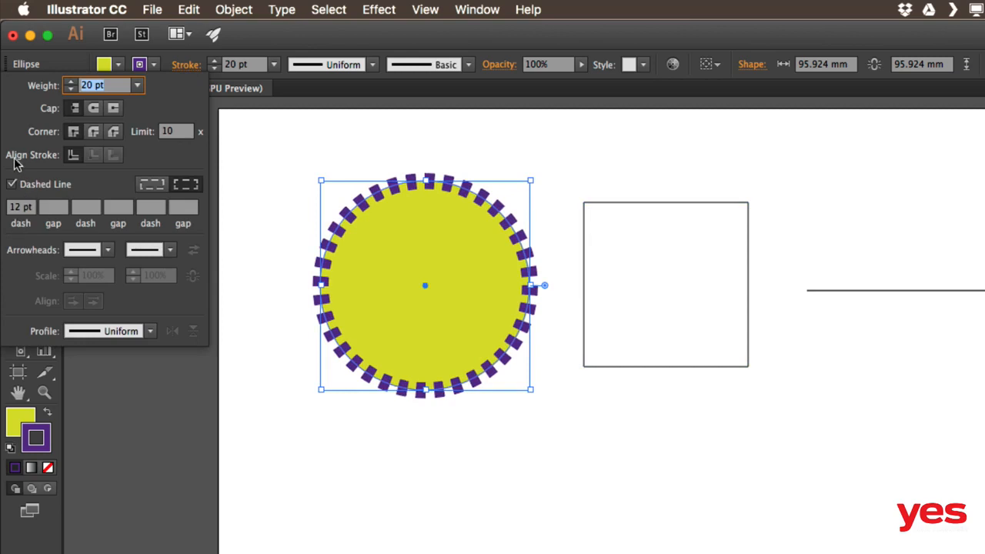
- Lengthen the dashes of the circle's stroke to 30 pt
{"action": "left_click", "coordinate": [21, 211]}
{"action": "key", "text": "Up"}
{"action": "key", "text": "Up"}
{"action": "key", "text": "Up"}
{"action": "key", "text": "Up"}
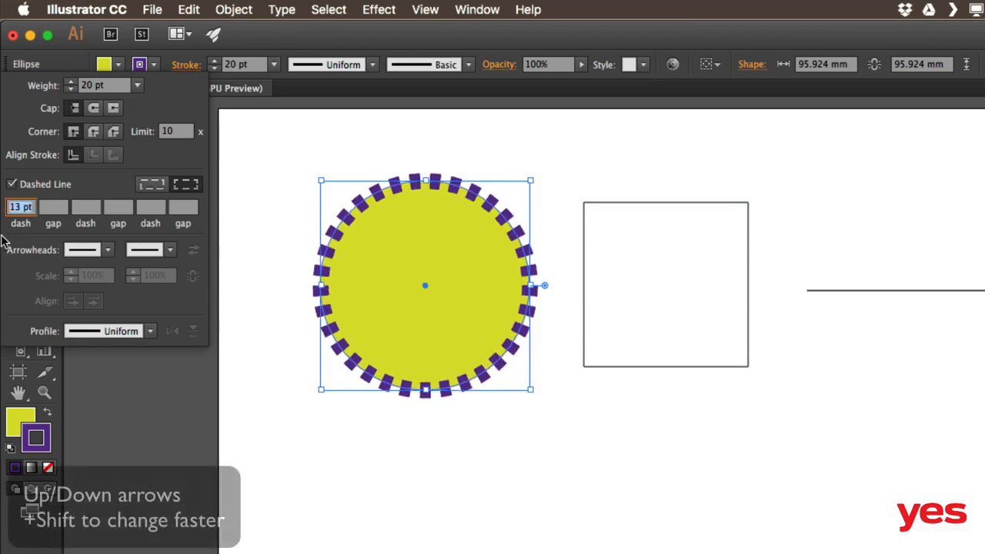
{"action": "key", "text": "Up"}
{"action": "key", "text": "Up"}
{"action": "key", "text": "Up"}
{"action": "key", "text": "Up"}
{"action": "key", "text": "Up"}
{"action": "key", "text": "Up"}
{"action": "key", "text": "Up"}
{"action": "key", "text": "Up"}
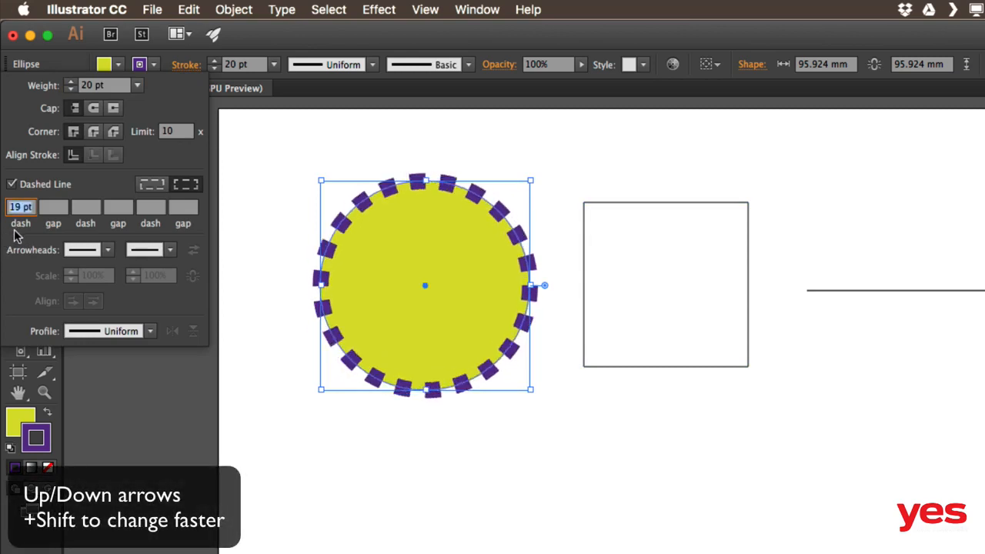
{"action": "key", "text": "Up"}
{"action": "key", "text": "Up"}
{"action": "key", "text": "Up"}
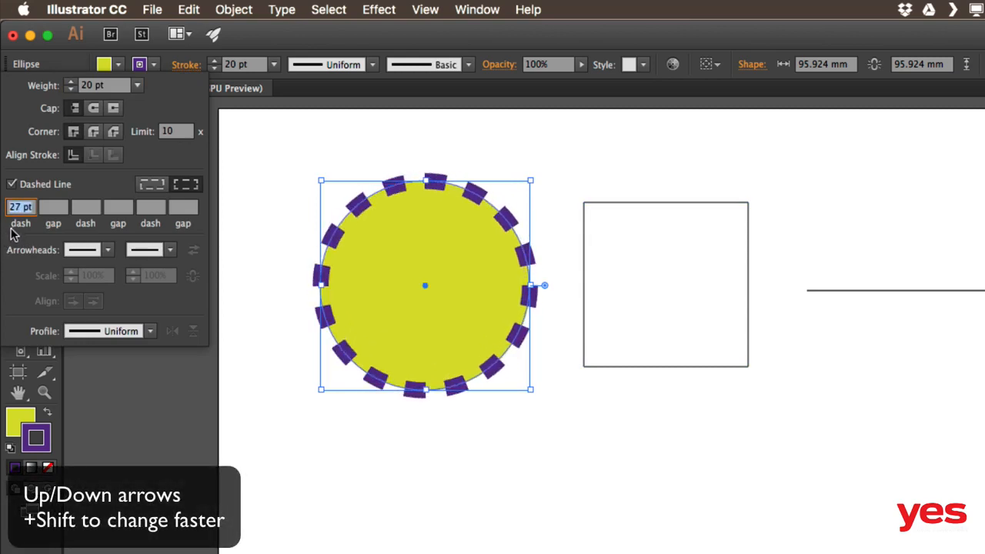
{"action": "key", "text": "Up"}
{"action": "key", "text": "Up"}
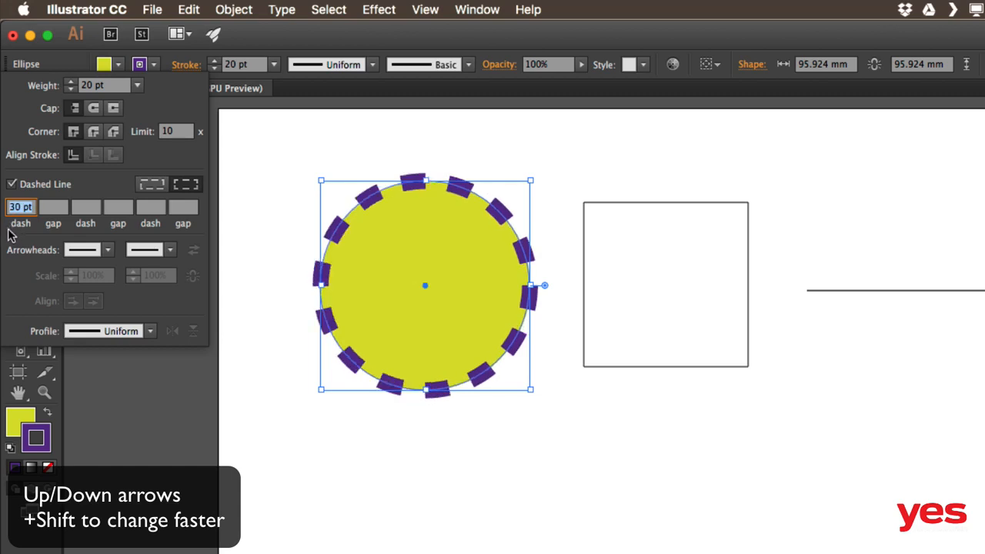
- Try lengthening the circle's dashes to 60 pt in larger increments, and bring them back to 30 pt
{"action": "key", "text": "shift+Up"}
{"action": "key", "text": "shift+Up"}
{"action": "key", "text": "shift+Up"}
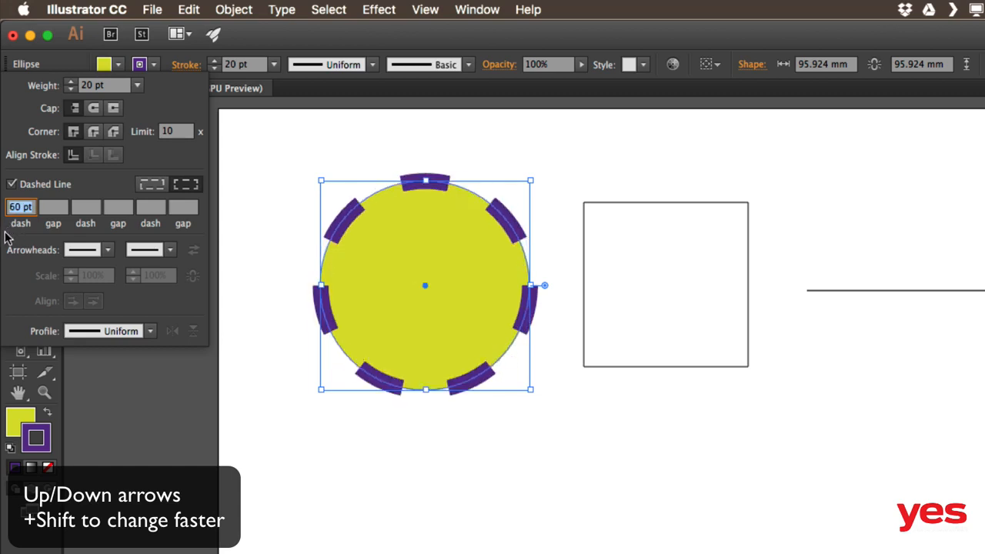
{"action": "key", "text": "shift+Down"}
{"action": "key", "text": "shift+Down"}
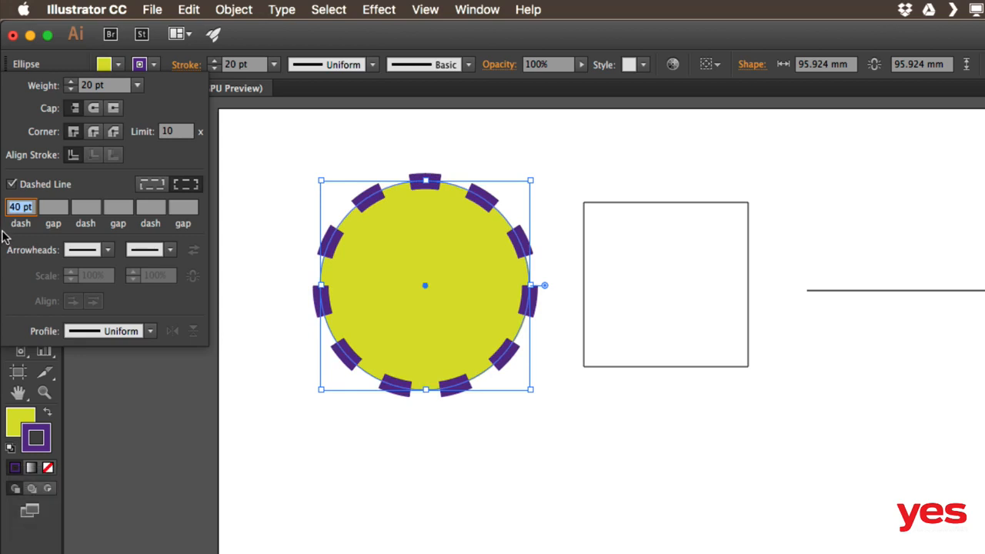
{"action": "key", "text": "Down"}
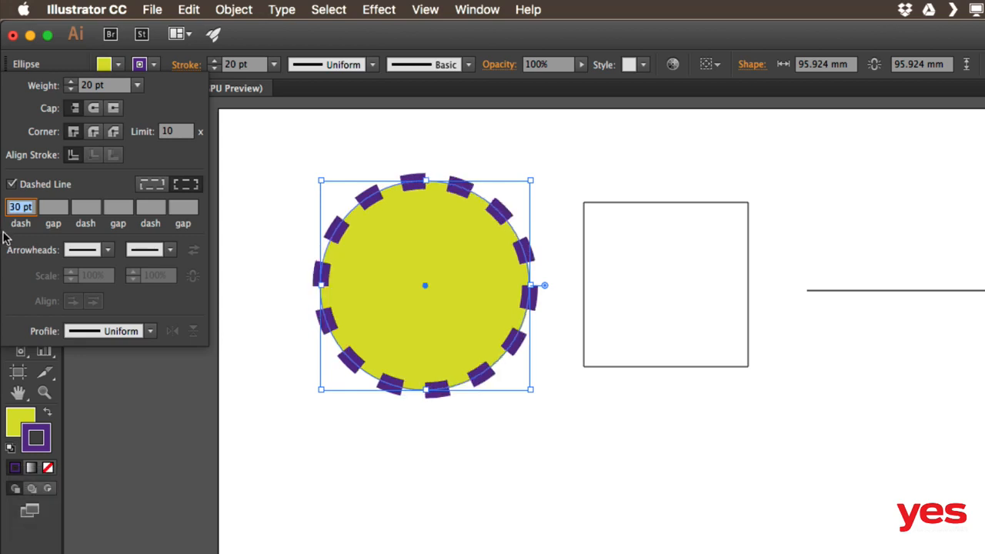
- Set the gap between the circle's dashes to 10 pt
{"action": "left_click", "coordinate": [54, 209]}
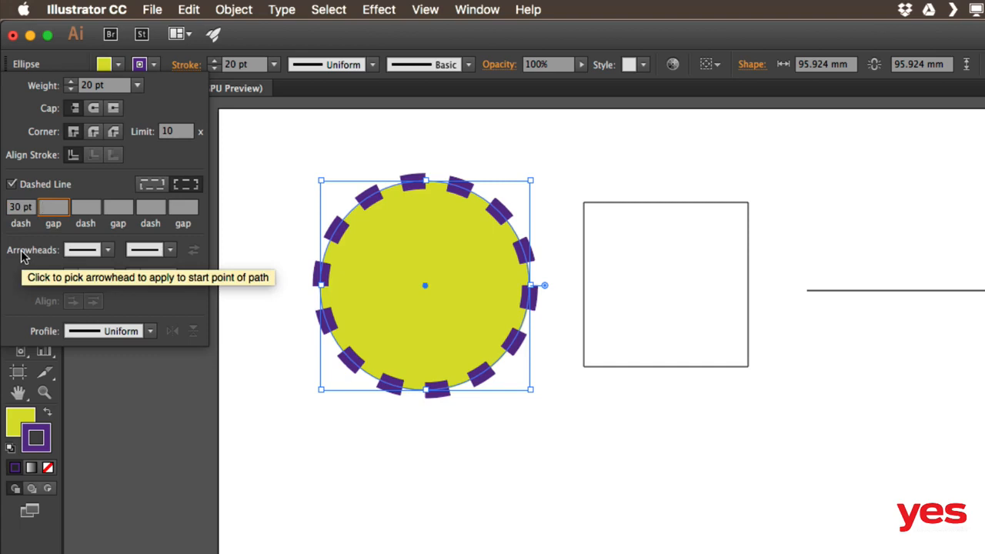
{"action": "type", "text": "1"}
{"action": "key", "text": "Return"}
{"action": "key", "text": "Up"}
{"action": "key", "text": "Up"}
{"action": "key", "text": "Up"}
{"action": "key", "text": "Up"}
{"action": "key", "text": "Up"}
{"action": "key", "text": "Up"}
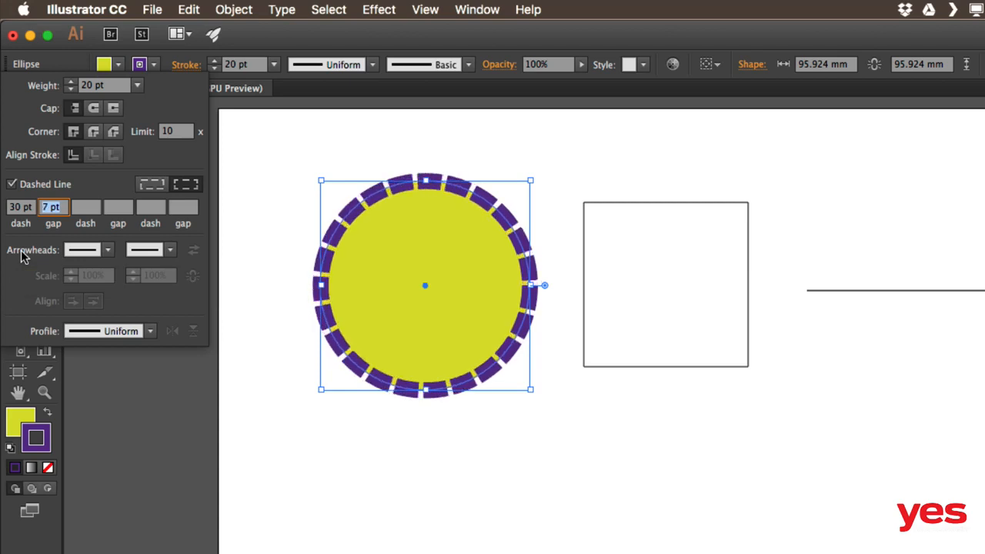
{"action": "key", "text": "Up"}
{"action": "key", "text": "Up"}
{"action": "key", "text": "Up"}
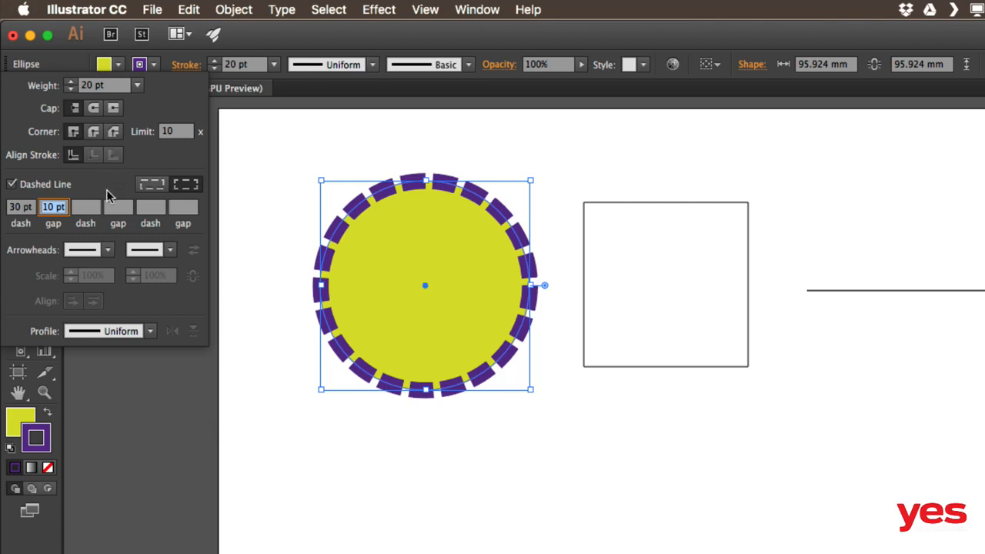
- Give the circle's dashes round caps and widen the gap between them to 30 pt
{"action": "left_click", "coordinate": [94, 110]}
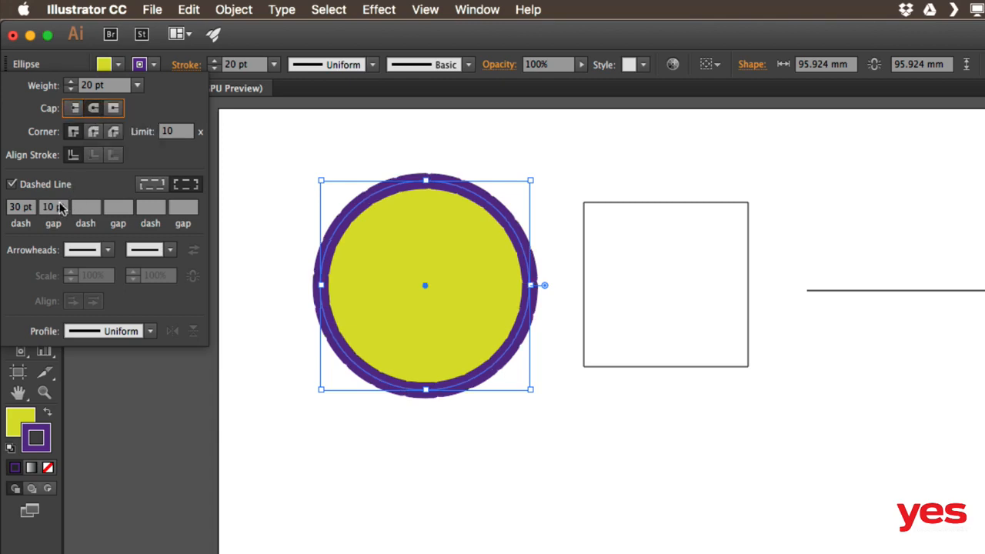
{"action": "left_click", "coordinate": [57, 207]}
{"action": "key", "text": "Up"}
{"action": "key", "text": "Up"}
{"action": "key", "text": "Up"}
{"action": "key", "text": "Up"}
{"action": "key", "text": "Up"}
{"action": "key", "text": "Up"}
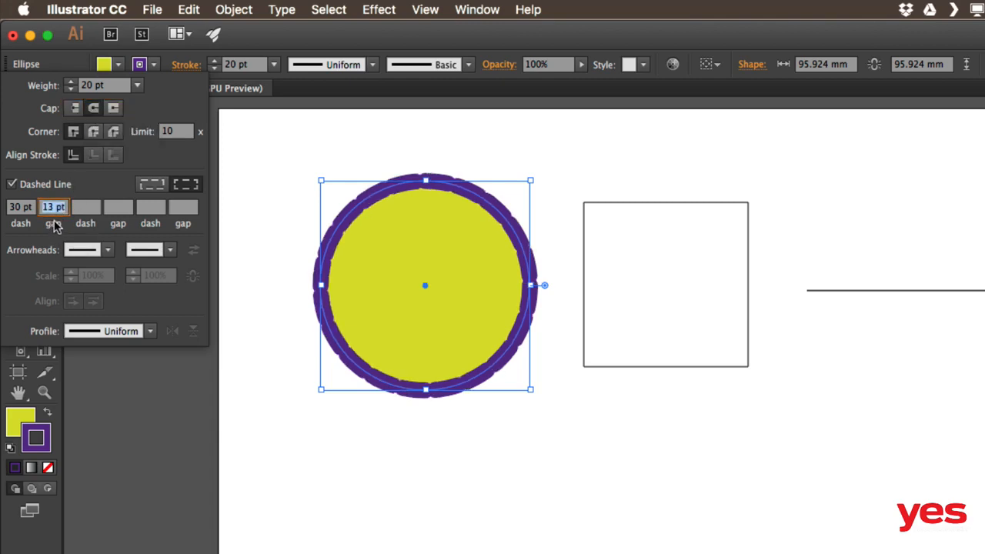
{"action": "key", "text": "Up"}
{"action": "key", "text": "Up"}
{"action": "key", "text": "Up"}
{"action": "key", "text": "Up"}
{"action": "key", "text": "Up"}
{"action": "key", "text": "Up"}
{"action": "key", "text": "Up"}
{"action": "key", "text": "Up"}
{"action": "key", "text": "Up"}
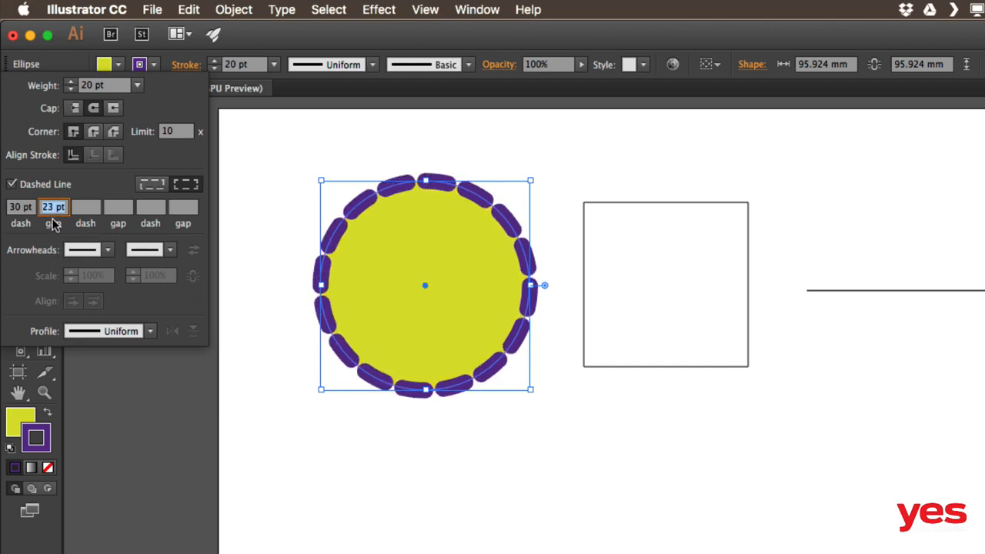
{"action": "key", "text": "Up"}
{"action": "key", "text": "Up"}
{"action": "key", "text": "Up"}
{"action": "key", "text": "Up"}
{"action": "key", "text": "Up"}
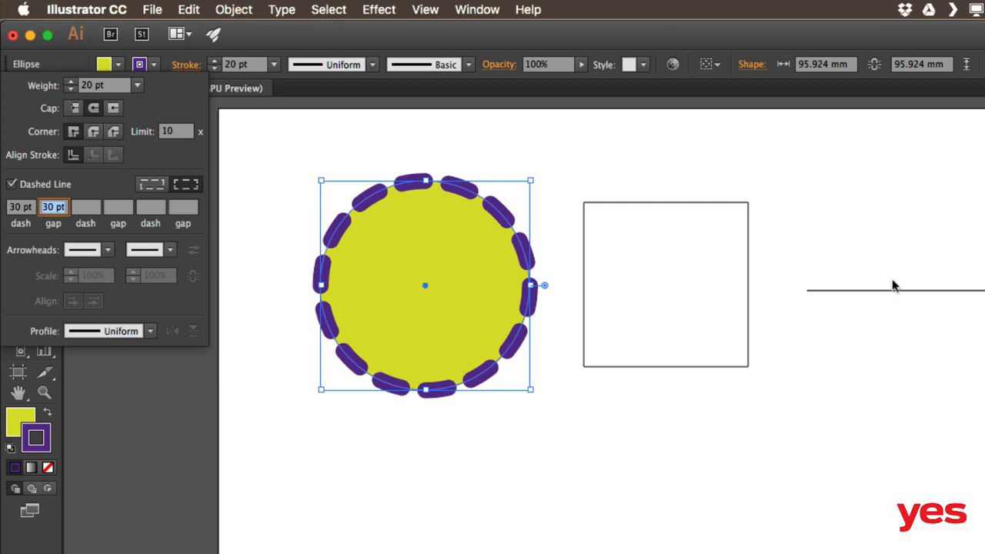
{"action": "key", "text": "Return"}
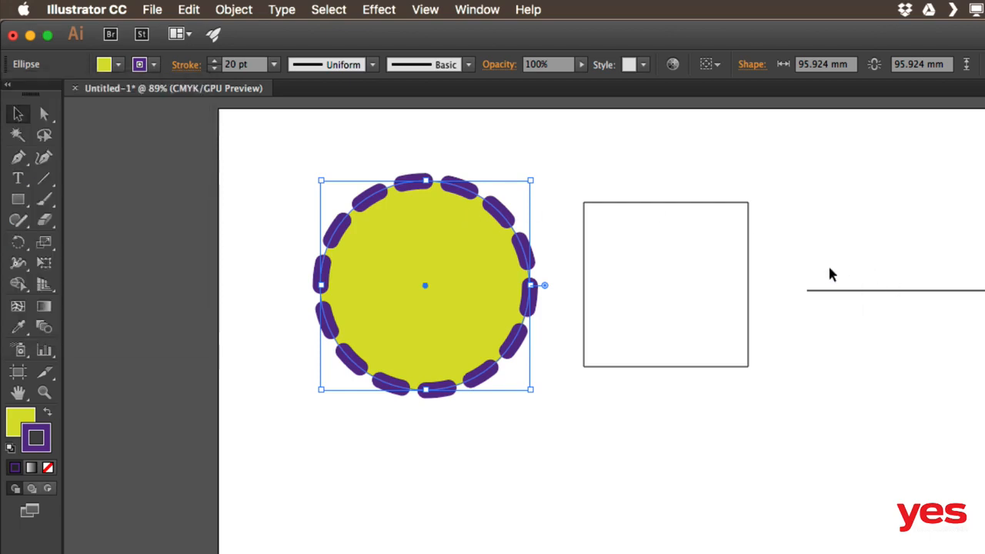
- Copy the circle's fill and dashed stroke onto the straight line with the Eyedropper tool
{"action": "left_click_drag", "start_coordinate": [828, 266], "coordinate": [843, 329]}
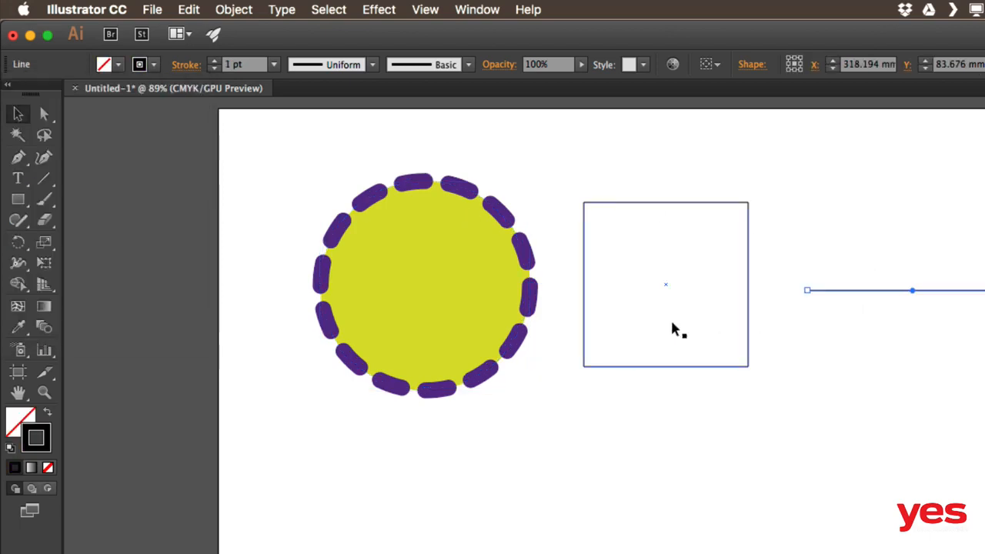
{"action": "left_click_drag", "start_coordinate": [401, 281], "coordinate": [262, 273]}
{"action": "left_click", "coordinate": [19, 329]}
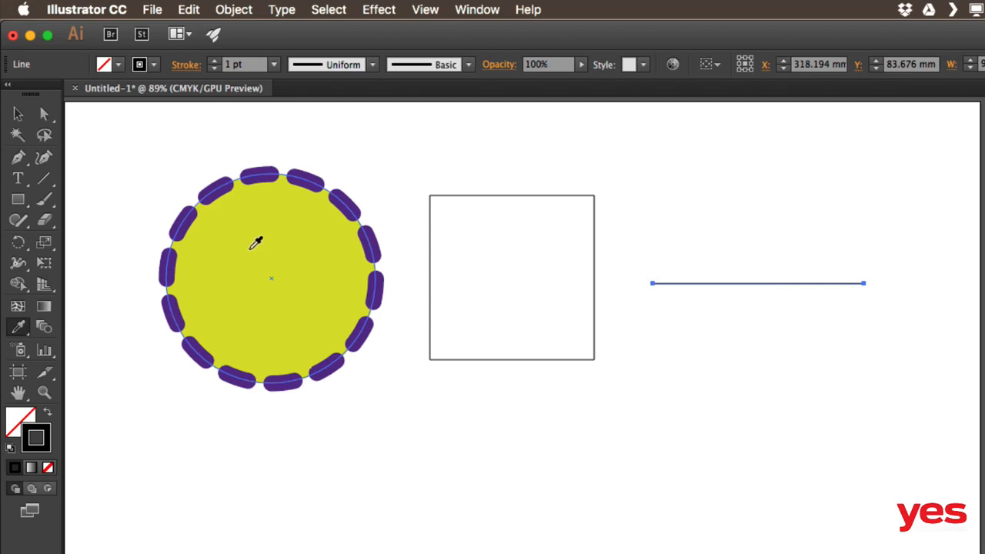
{"action": "left_click", "coordinate": [290, 208]}
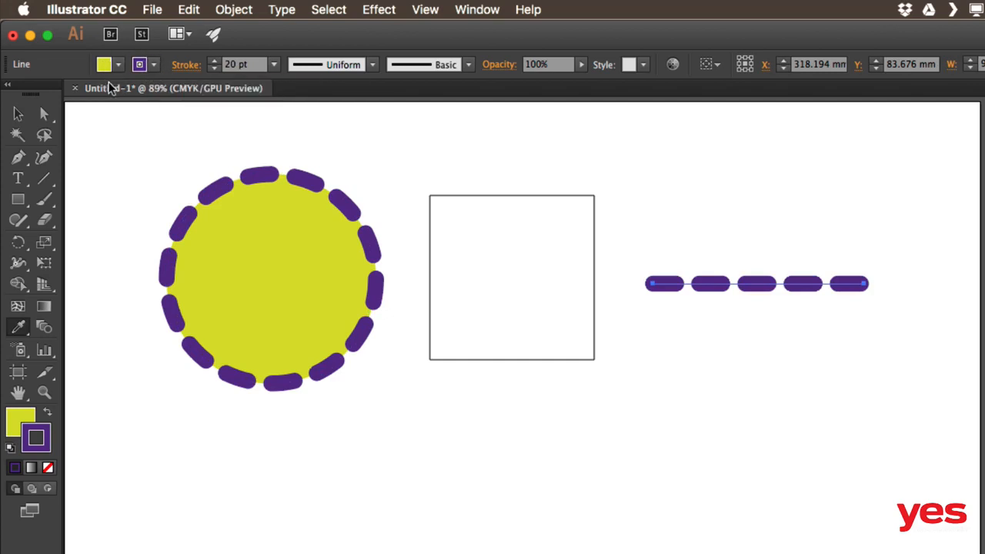
{"action": "key", "text": "v"}
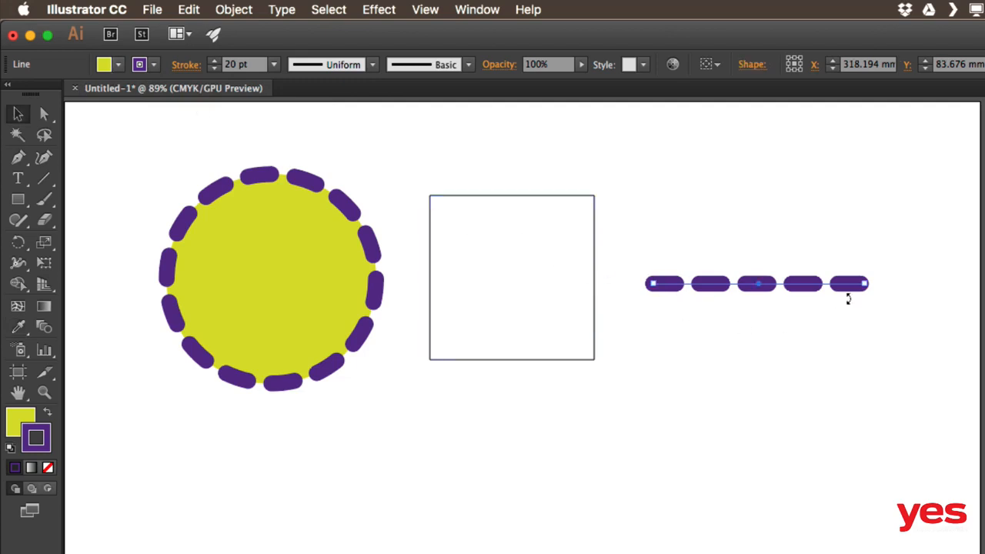
- Copy the circle's fill and dashed stroke onto the square with the Eyedropper tool
{"action": "left_click_drag", "start_coordinate": [484, 156], "coordinate": [508, 256]}
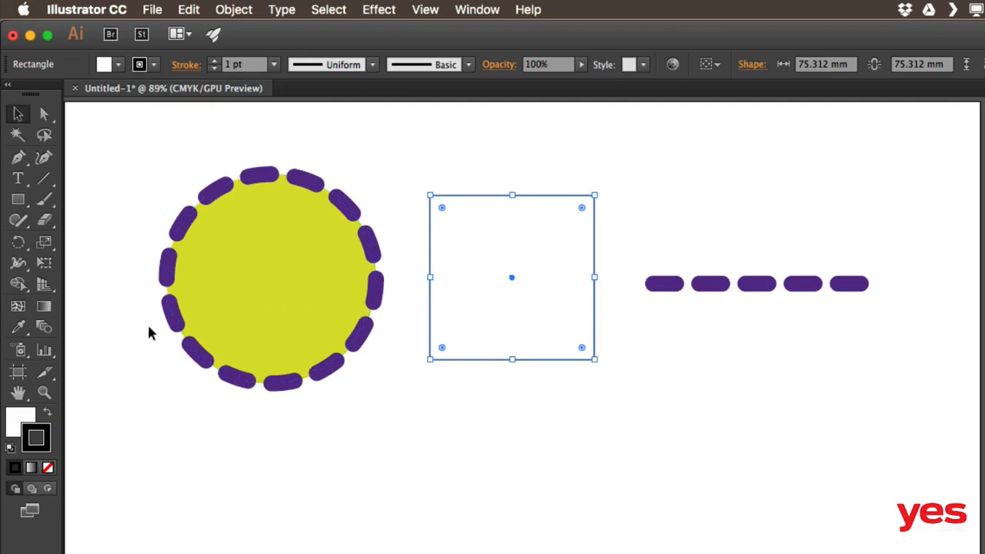
{"action": "left_click", "coordinate": [20, 330]}
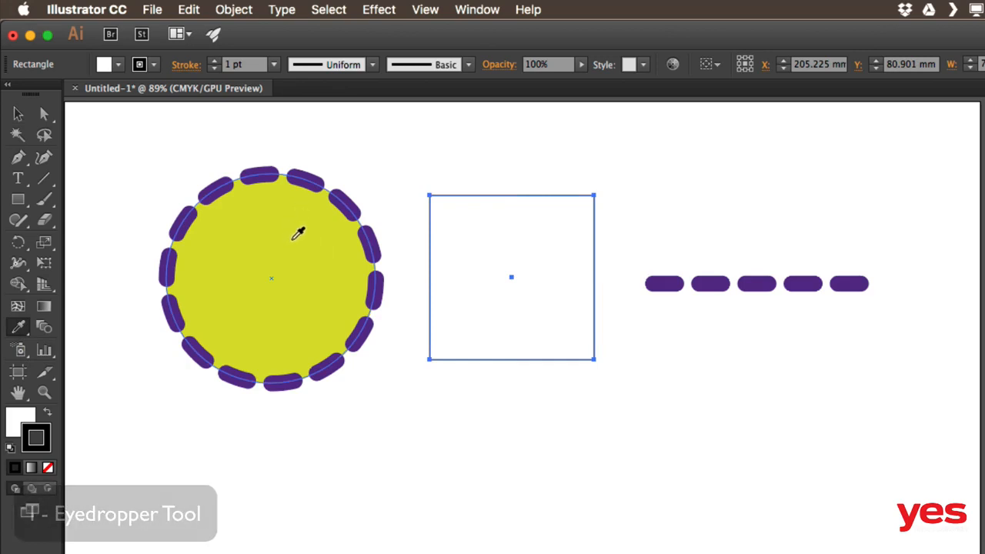
{"action": "left_click", "coordinate": [289, 235]}
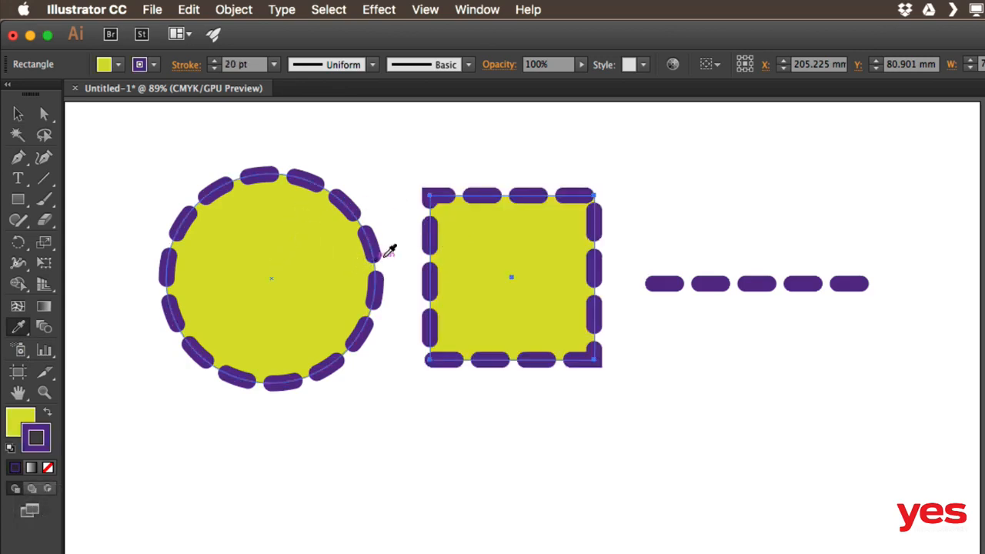
{"action": "key", "text": "v"}
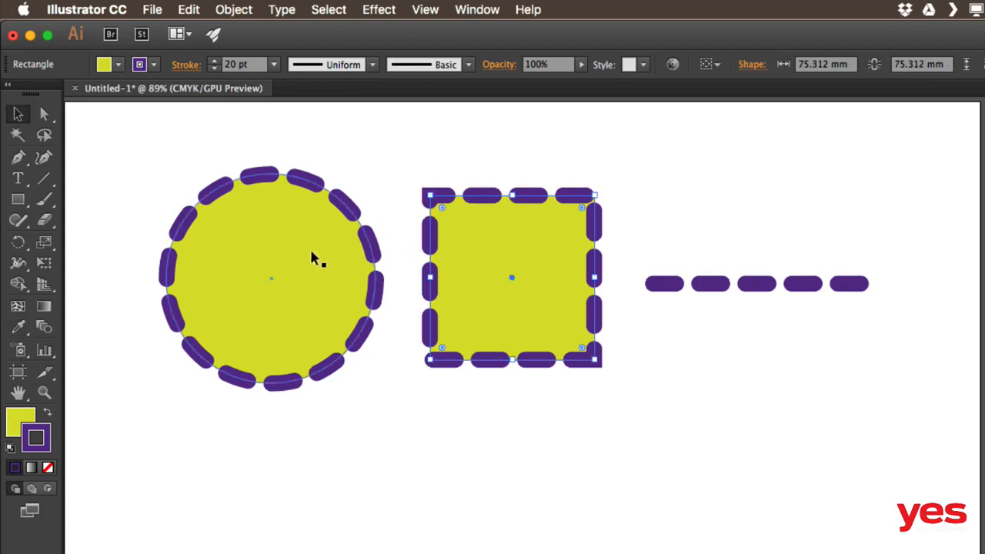
- Align the square's dashes to its corners after comparing with exact dash lengths, and give its stroke round joins
{"action": "left_click", "coordinate": [187, 67]}
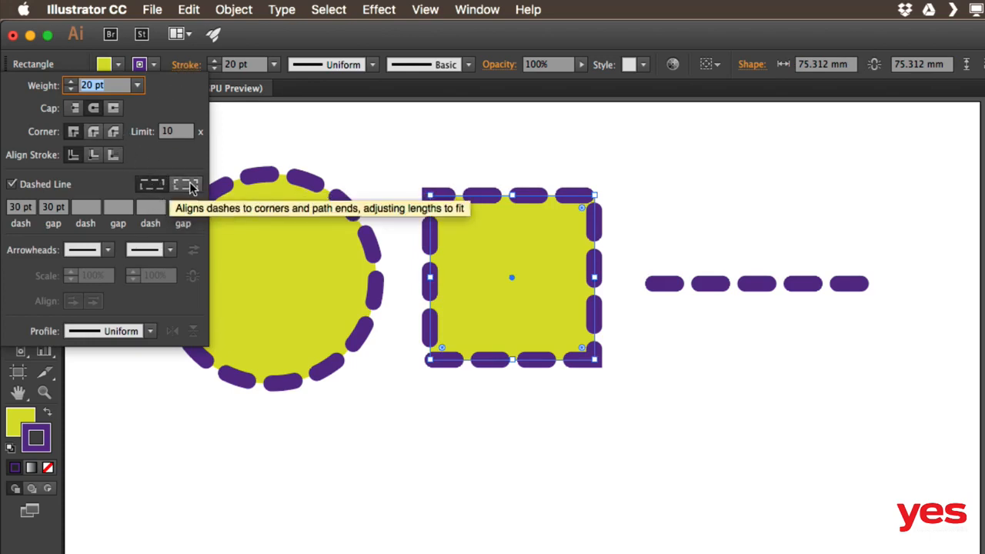
{"action": "left_click", "coordinate": [187, 188]}
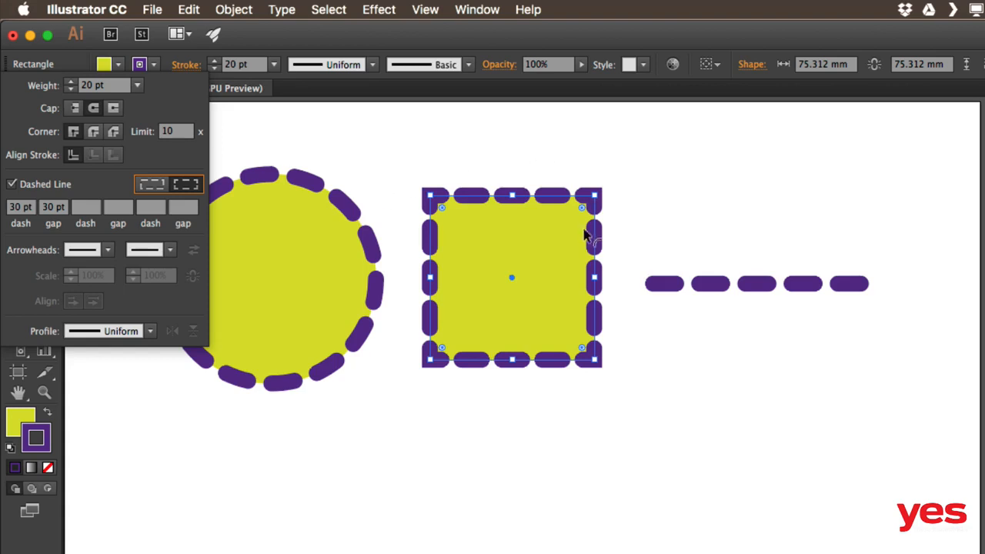
{"action": "left_click", "coordinate": [150, 183]}
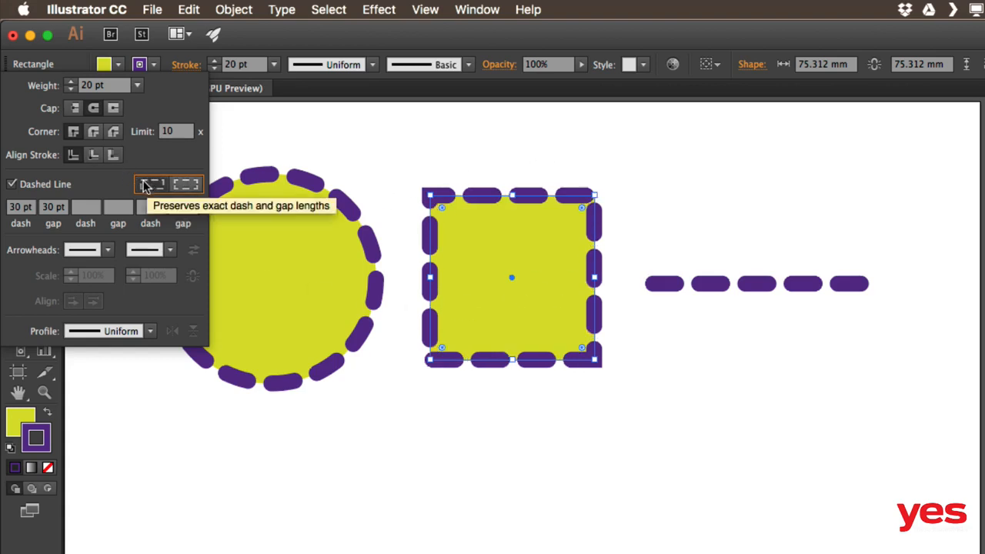
{"action": "left_click", "coordinate": [184, 185]}
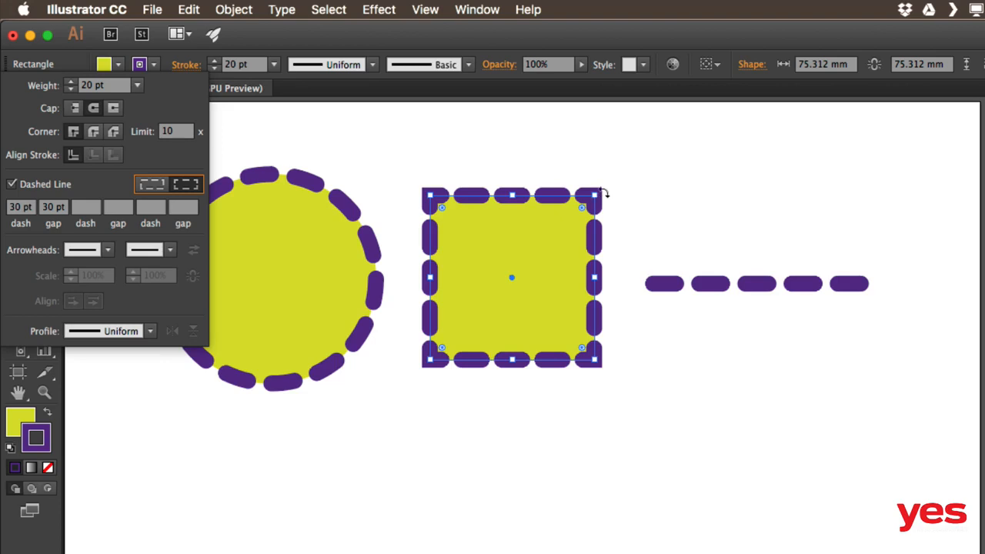
{"action": "left_click", "coordinate": [94, 132]}
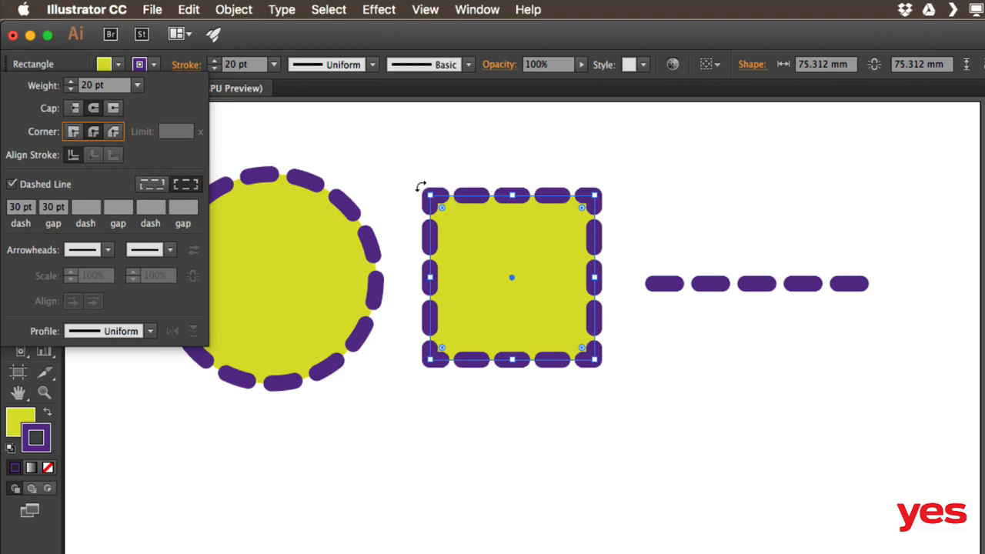
- Try a 40 pt weight on the square's stroke with miter, round and bevel joins, and return to 20 pt with round joins
{"action": "left_click", "coordinate": [71, 83], "text": "shift"}
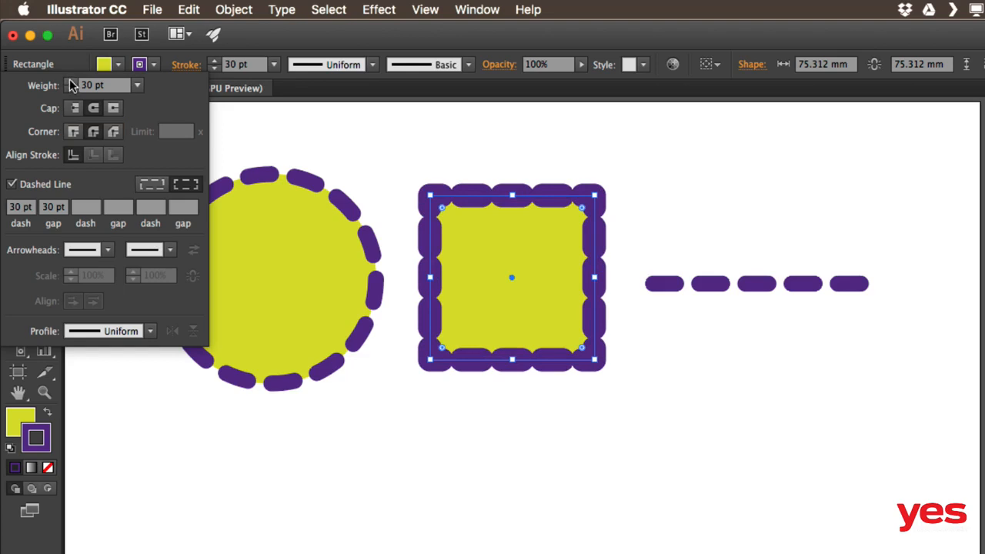
{"action": "left_click", "coordinate": [70, 83], "text": "shift"}
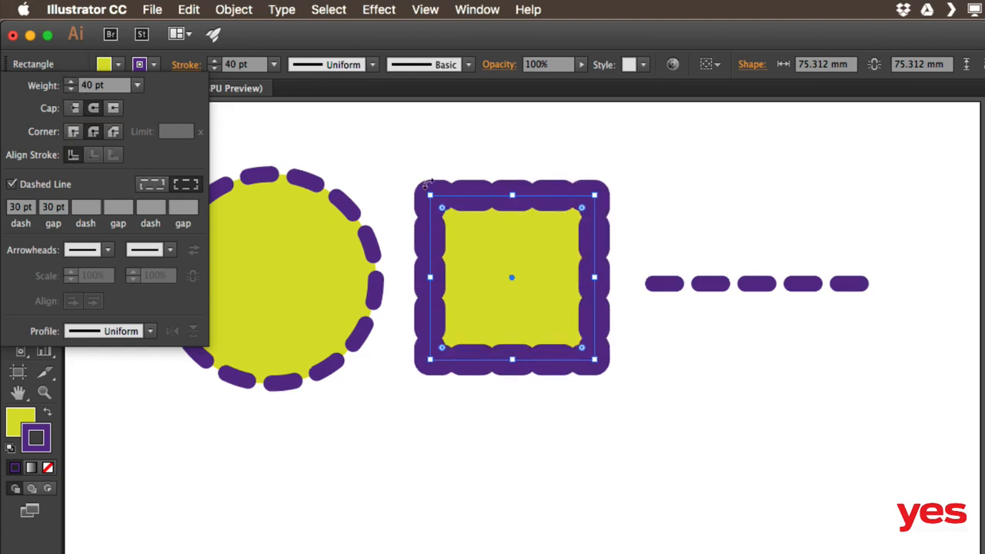
{"action": "left_click", "coordinate": [73, 132]}
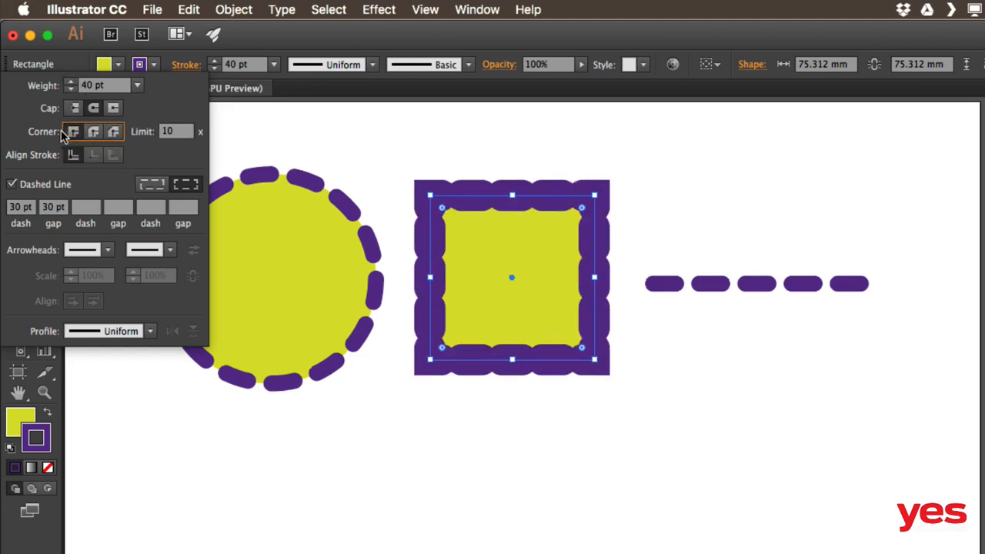
{"action": "left_click", "coordinate": [92, 129]}
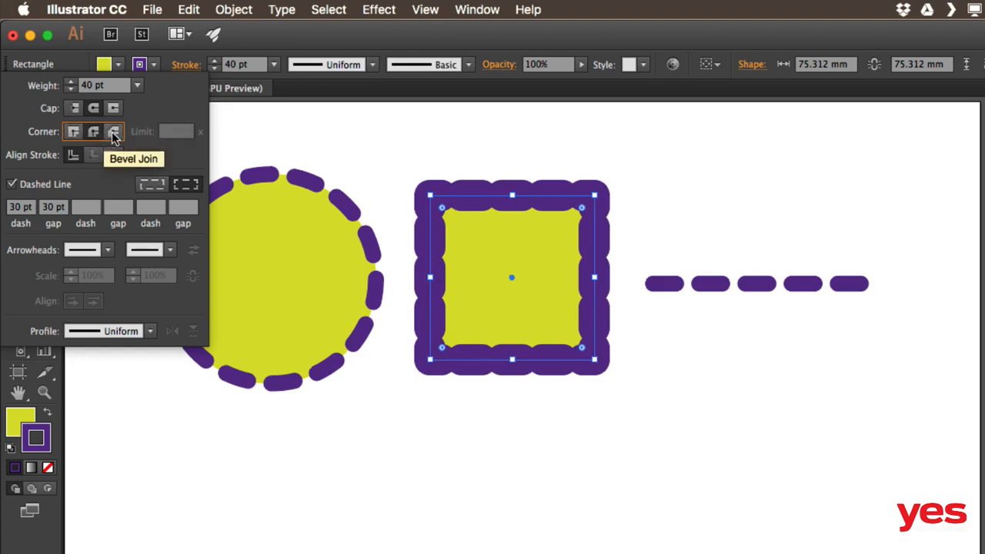
{"action": "left_click", "coordinate": [113, 134]}
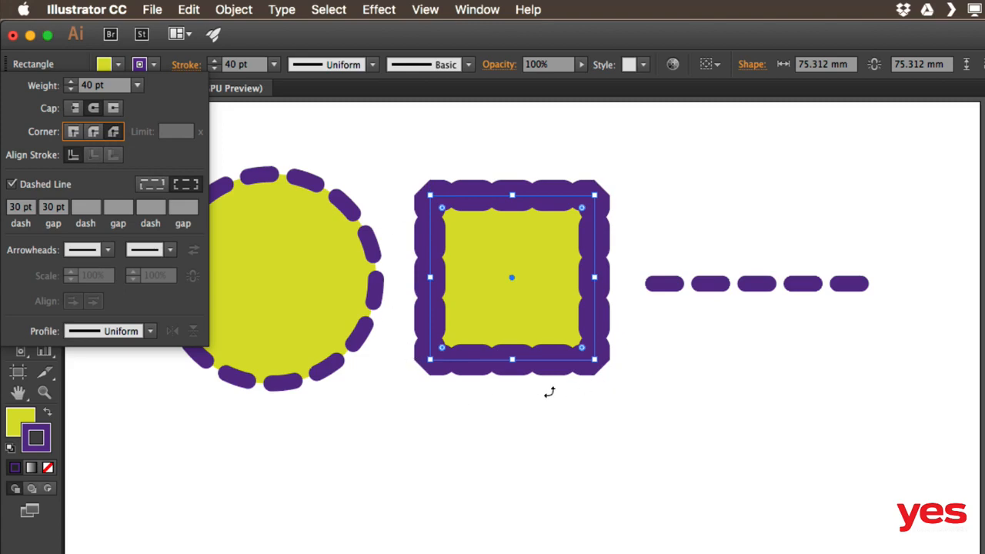
{"action": "left_click", "coordinate": [70, 89]}
{"action": "left_click", "coordinate": [70, 89]}
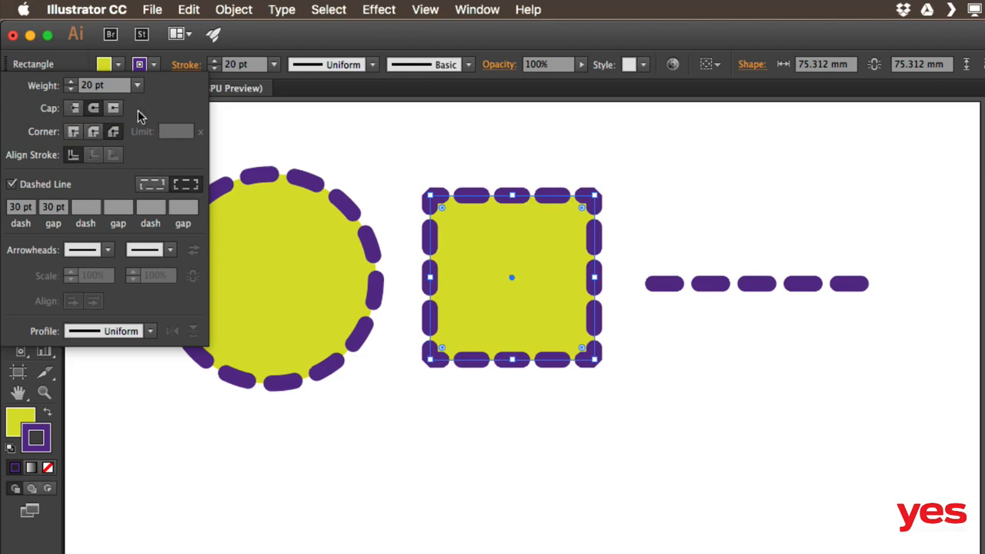
{"action": "left_click", "coordinate": [93, 131]}
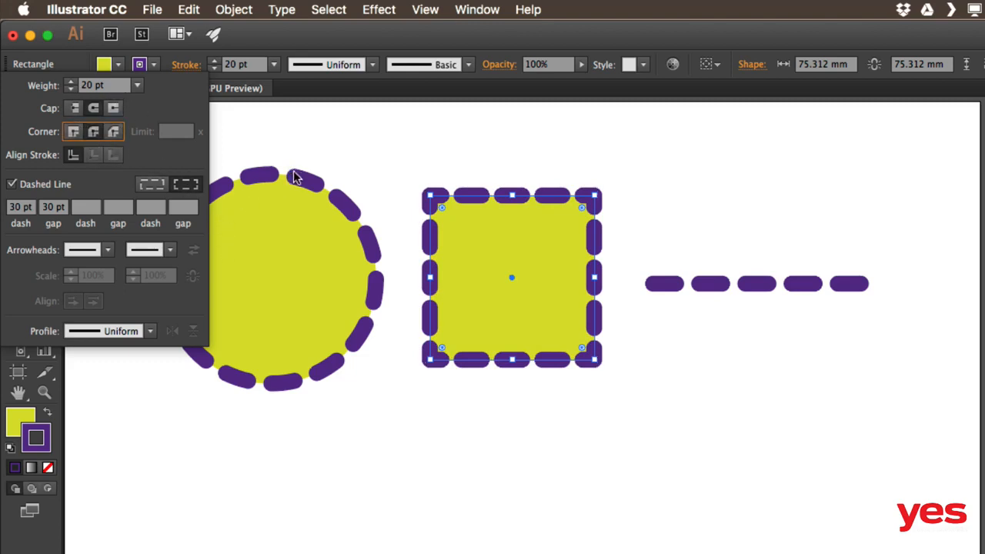
- Move the dashed line below the circle and square, and give it an Arrow 30 start and an Arrow 4 end
{"action": "left_click", "coordinate": [751, 283]}
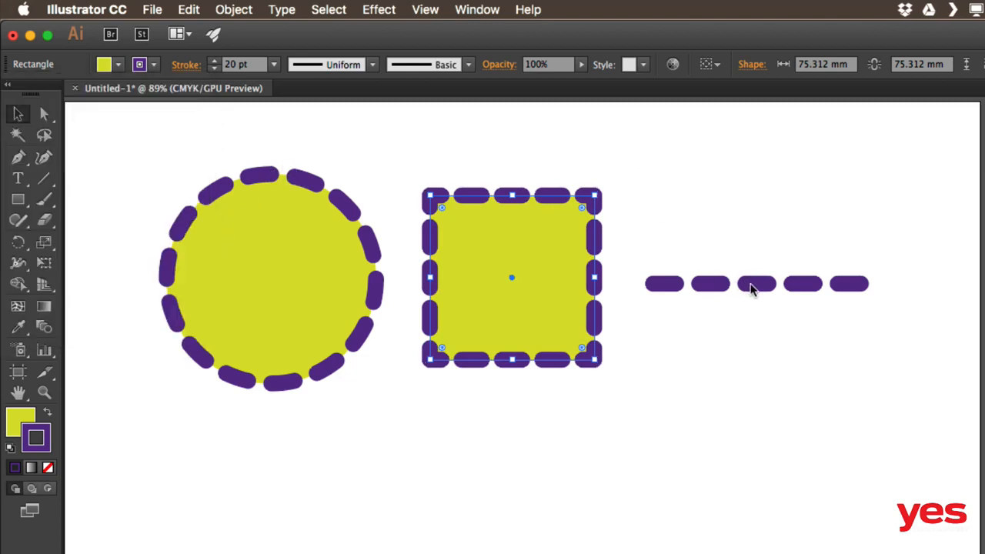
{"action": "mouse_move", "coordinate": [756, 288]}
{"action": "left_mouse_down"}
{"action": "mouse_move", "coordinate": [744, 301]}
{"action": "mouse_move", "coordinate": [402, 424]}
{"action": "mouse_move", "coordinate": [434, 464]}
{"action": "left_mouse_up"}
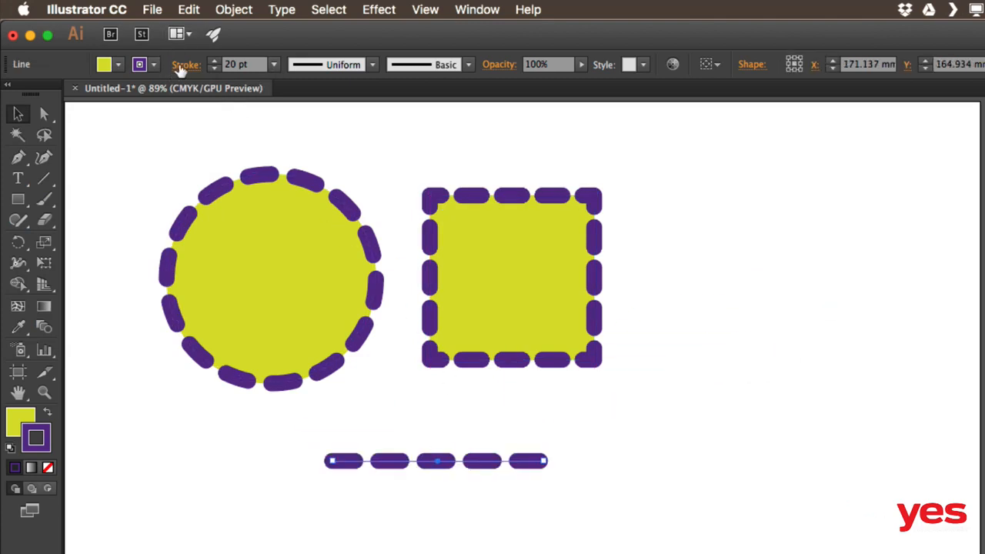
{"action": "left_click", "coordinate": [187, 66]}
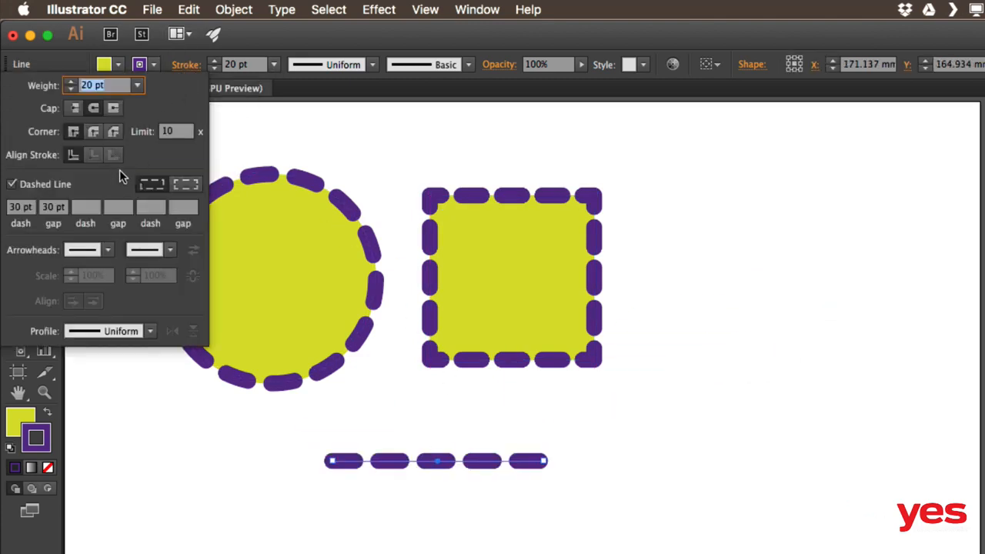
{"action": "left_click", "coordinate": [109, 251]}
{"action": "left_click_drag", "start_coordinate": [139, 309], "coordinate": [130, 452]}
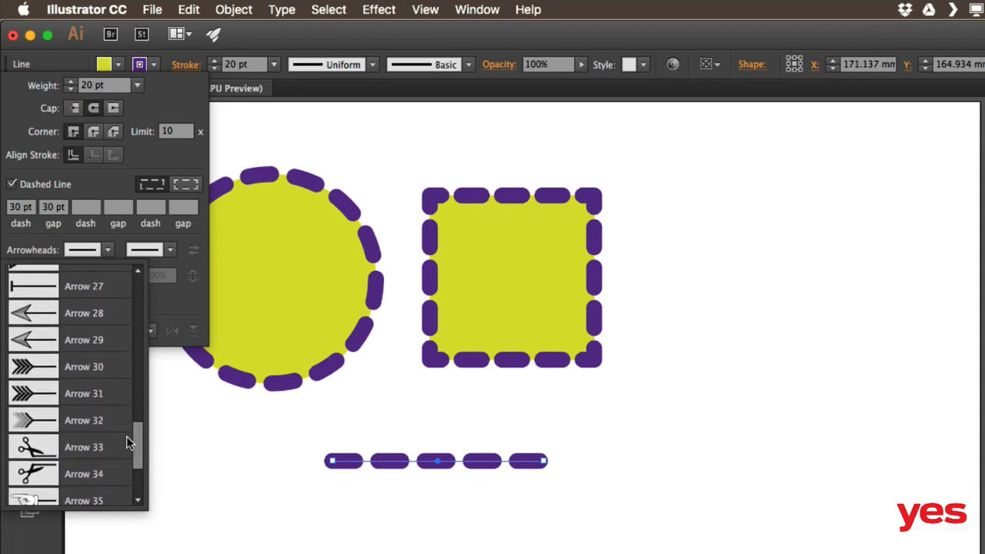
{"action": "left_click", "coordinate": [85, 370]}
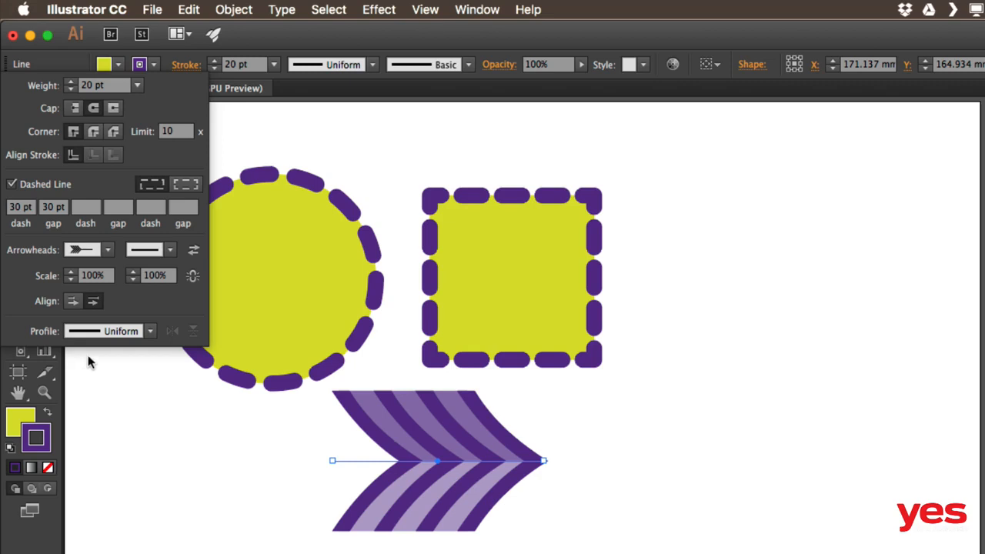
{"action": "left_click", "coordinate": [170, 249]}
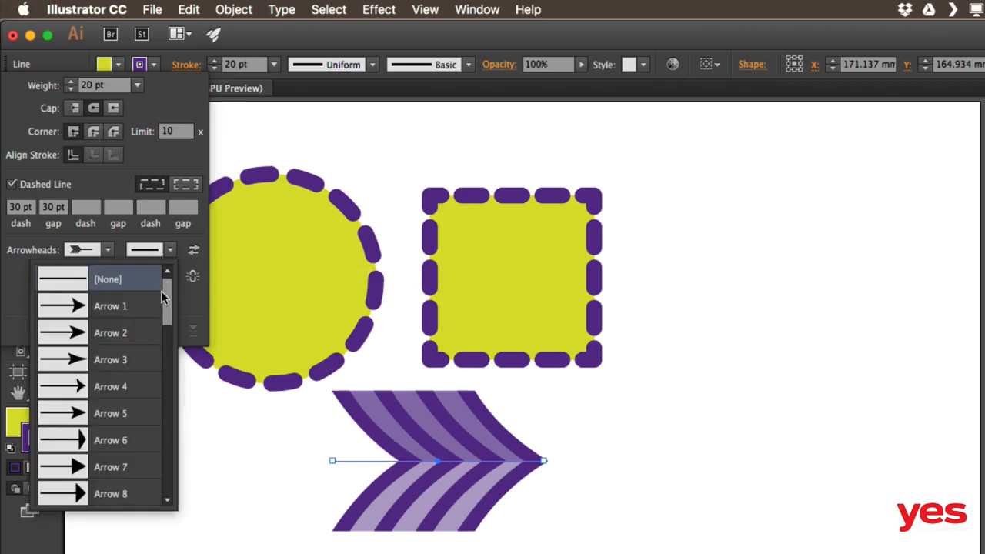
{"action": "left_click", "coordinate": [117, 387]}
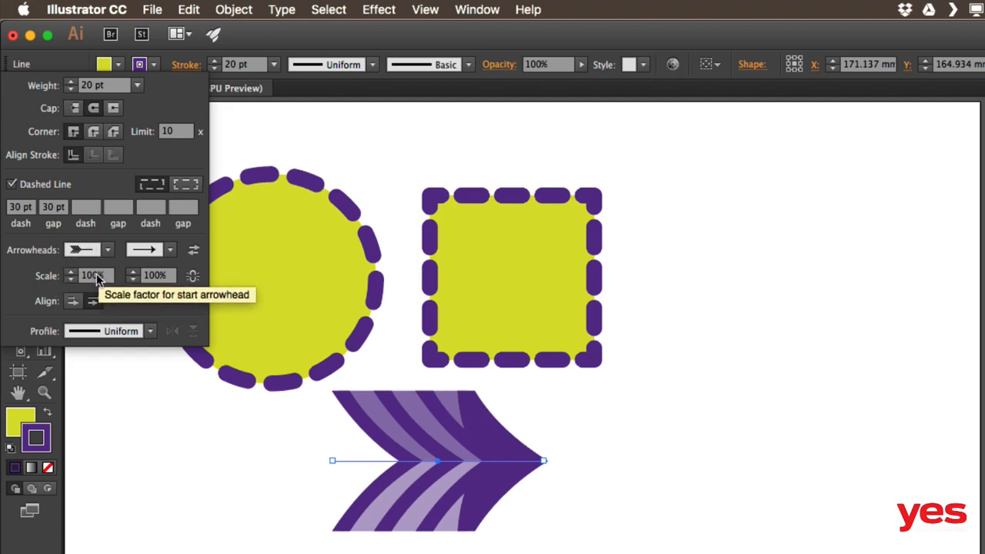
- Reduce the scale of the line's start arrowhead to 30%
{"action": "left_click", "coordinate": [71, 278]}
{"action": "left_click", "coordinate": [71, 279]}
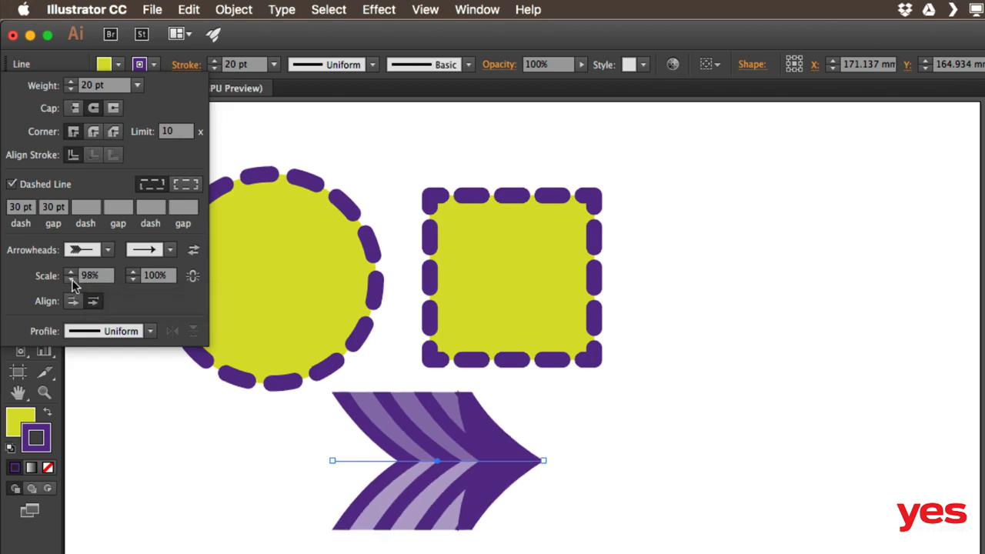
{"action": "left_click", "coordinate": [70, 280]}
{"action": "left_click", "coordinate": [71, 279]}
{"action": "left_click", "coordinate": [71, 280]}
{"action": "left_click", "coordinate": [71, 279]}
{"action": "left_click", "coordinate": [71, 279]}
{"action": "left_click", "coordinate": [71, 280]}
{"action": "left_click", "coordinate": [71, 280]}
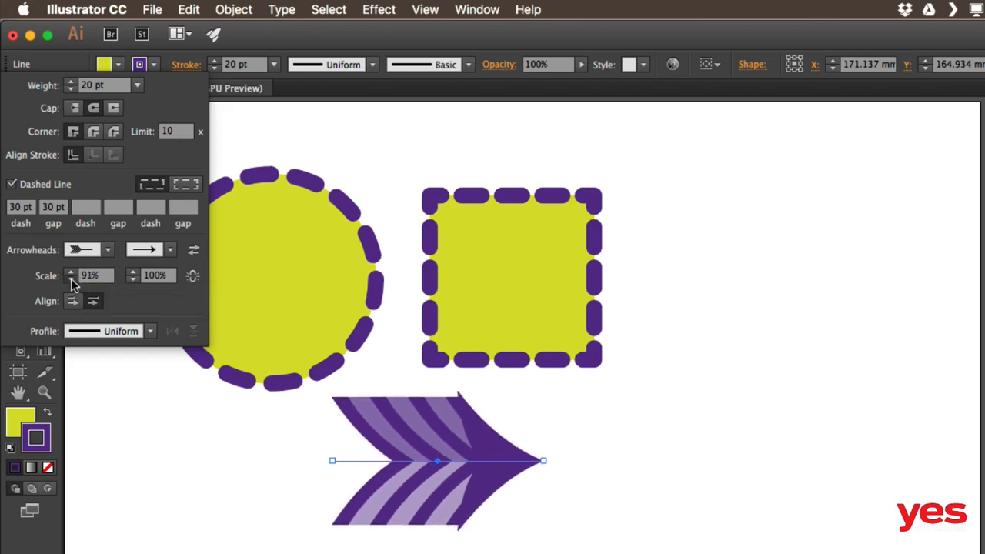
{"action": "left_click", "coordinate": [71, 279]}
{"action": "left_click", "coordinate": [71, 280]}
{"action": "left_click", "coordinate": [71, 279]}
{"action": "left_click", "coordinate": [71, 279]}
{"action": "left_click", "coordinate": [71, 280]}
{"action": "left_click", "coordinate": [71, 279]}
{"action": "left_click", "coordinate": [71, 279]}
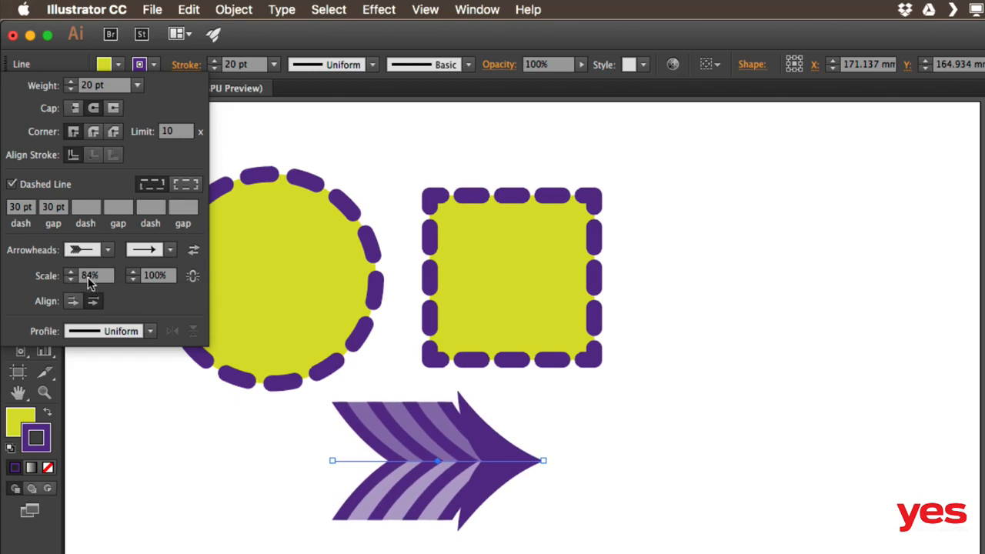
{"action": "left_click", "coordinate": [71, 279], "text": "shift"}
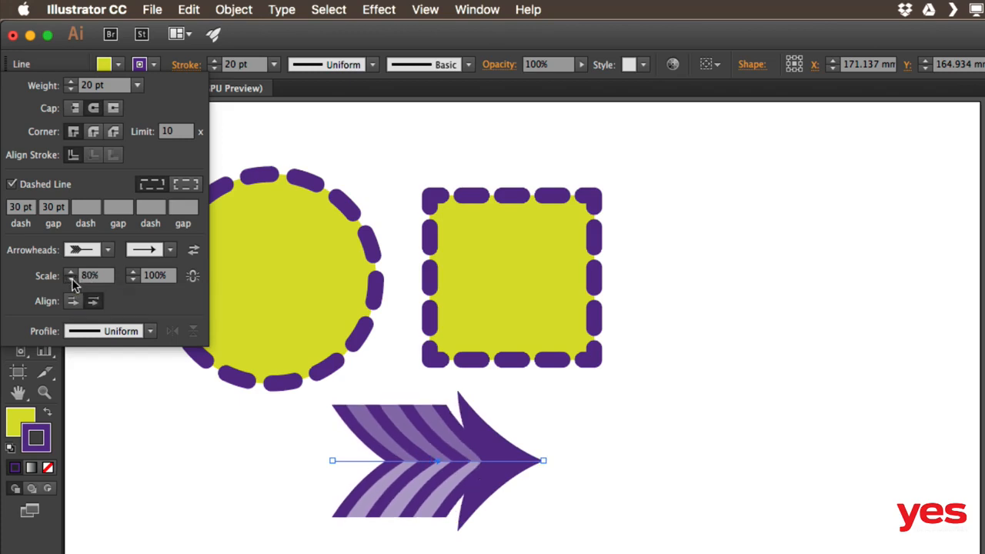
{"action": "left_click", "coordinate": [71, 279], "text": "shift"}
{"action": "left_click", "coordinate": [71, 279], "text": "shift"}
{"action": "left_click", "coordinate": [71, 279], "text": "shift"}
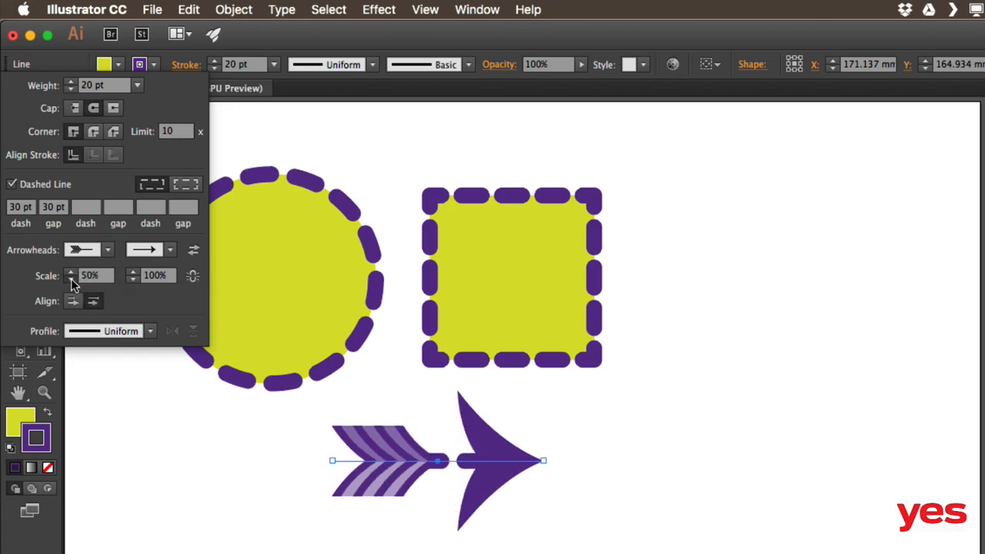
{"action": "left_click", "coordinate": [71, 279], "text": "shift"}
{"action": "left_click", "coordinate": [70, 279], "text": "shift"}
{"action": "left_click", "coordinate": [70, 280], "text": "shift"}
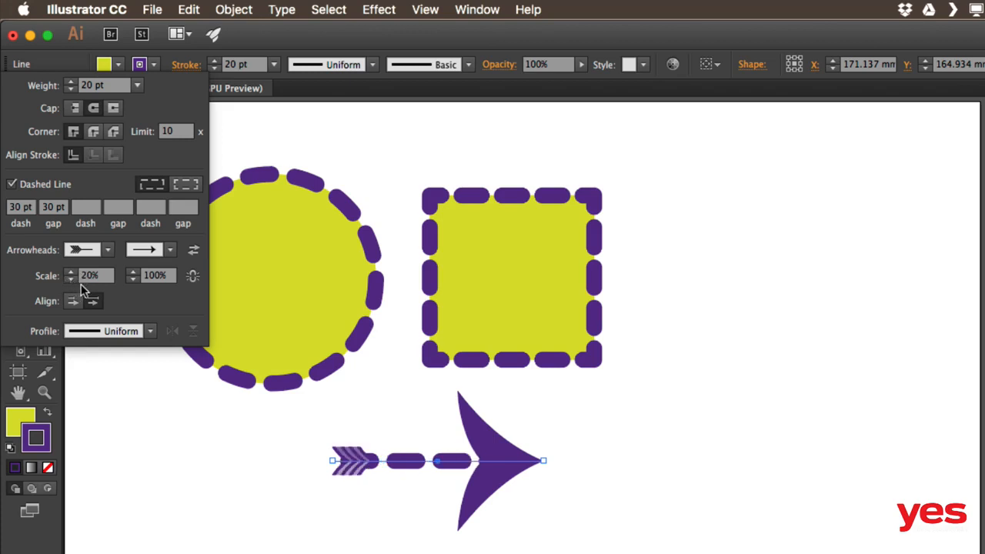
{"action": "left_click", "coordinate": [71, 271], "text": "shift"}
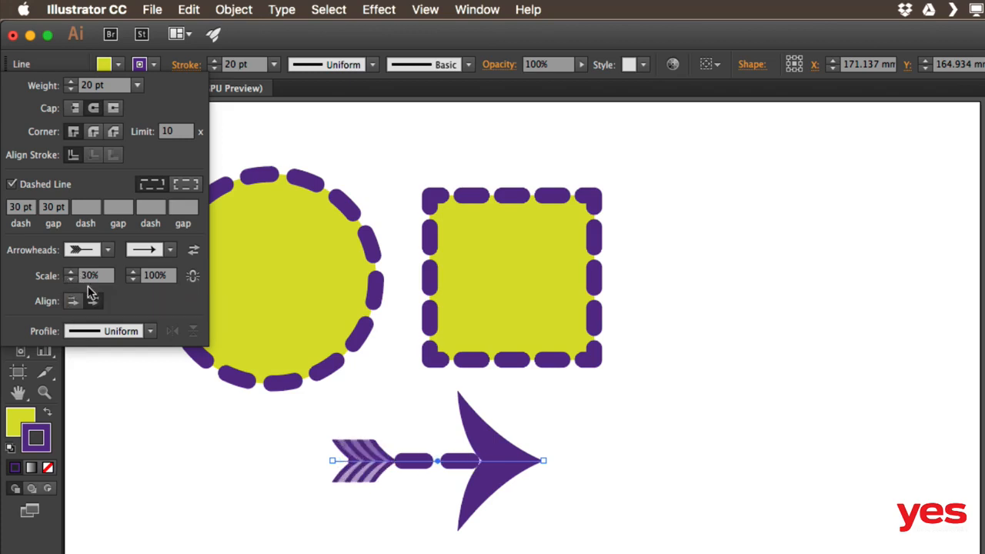
- Try a 30% scale on the line's end arrowhead and settle on 50%
{"action": "left_click", "coordinate": [154, 275]}
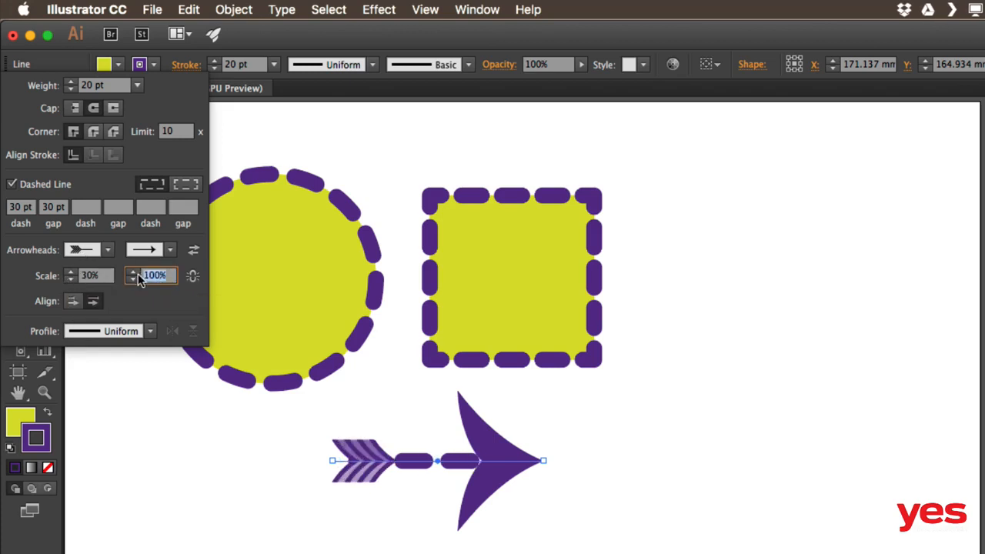
{"action": "type", "text": "30"}
{"action": "key", "text": "Return"}
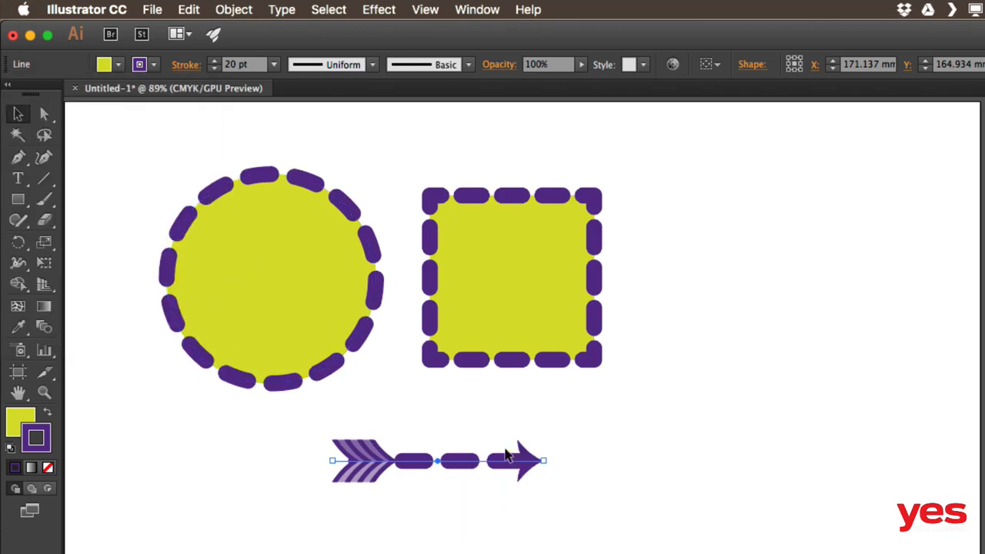
{"action": "left_click", "coordinate": [186, 66]}
{"action": "left_click", "coordinate": [135, 271]}
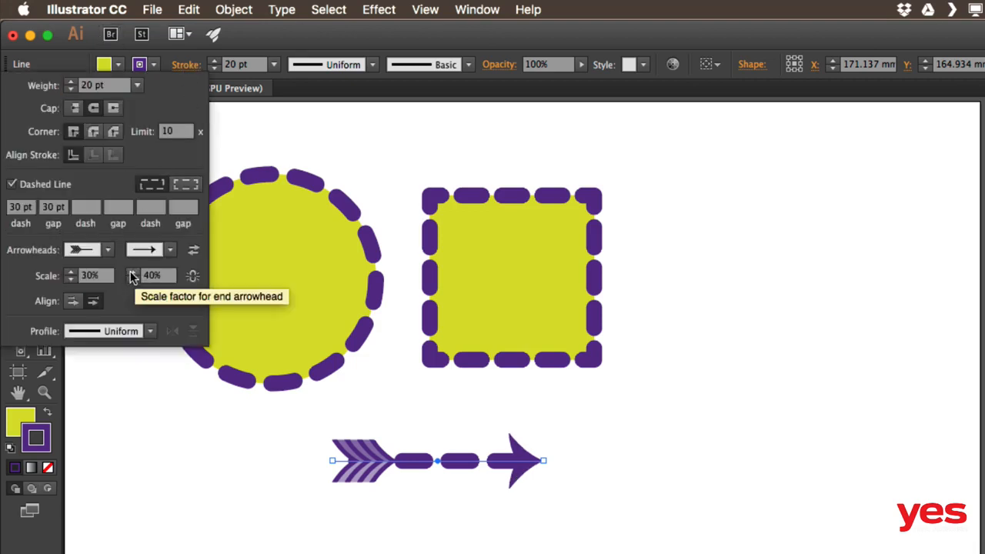
{"action": "left_click", "coordinate": [131, 271]}
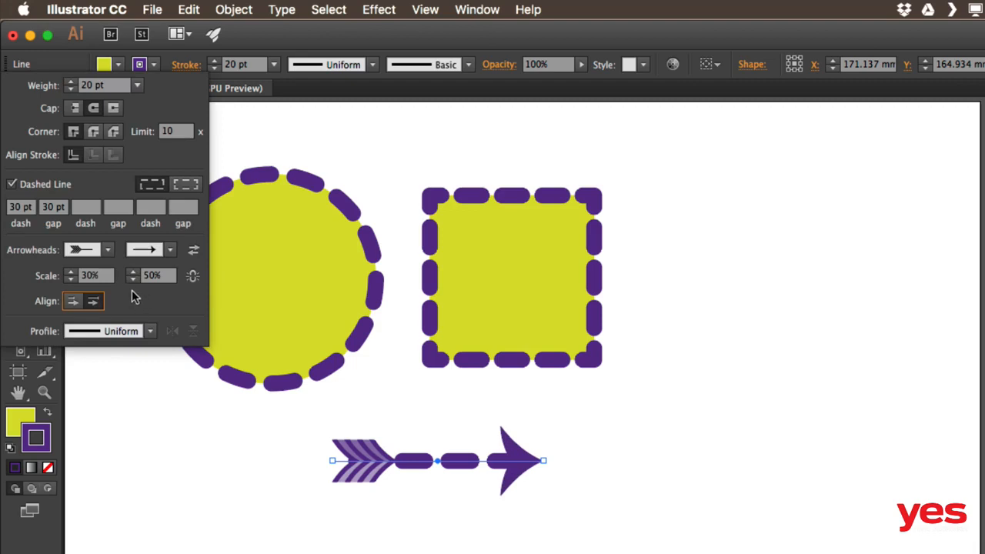
- Extend the arrowheads beyond the ends of the path and turn off the line's dashes
{"action": "left_click", "coordinate": [71, 304]}
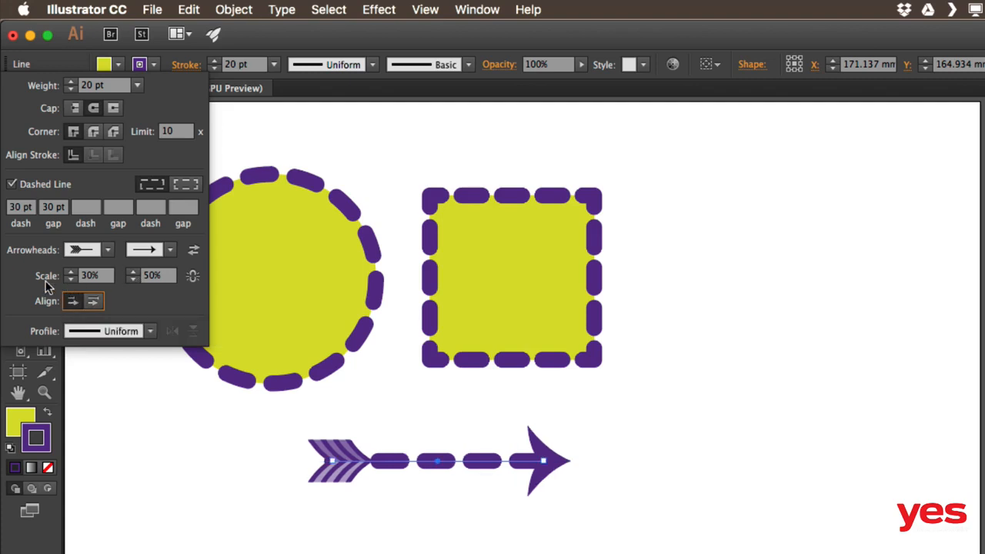
{"action": "left_click", "coordinate": [11, 185]}
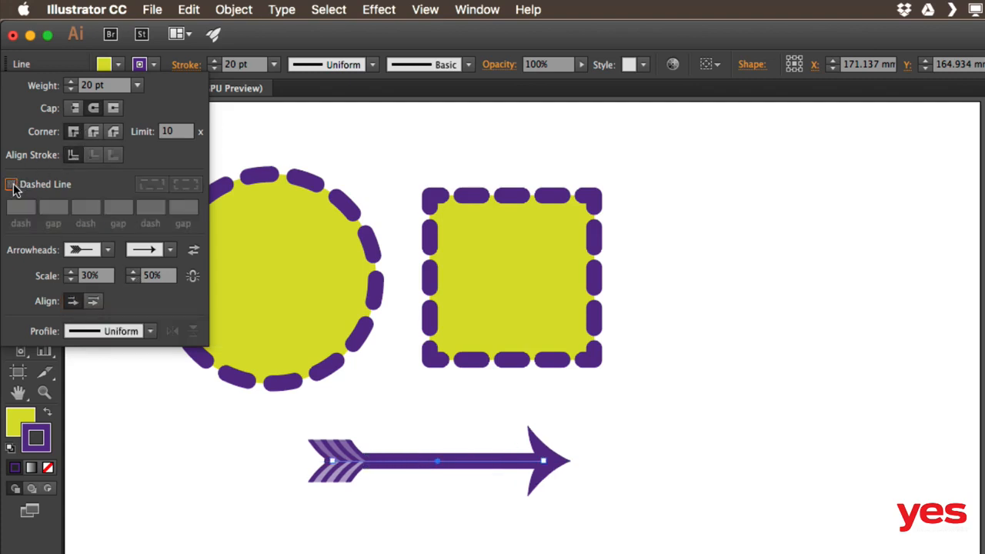
- Try swapping the line's start and end arrowheads, and swap them back
{"action": "left_click", "coordinate": [194, 252]}
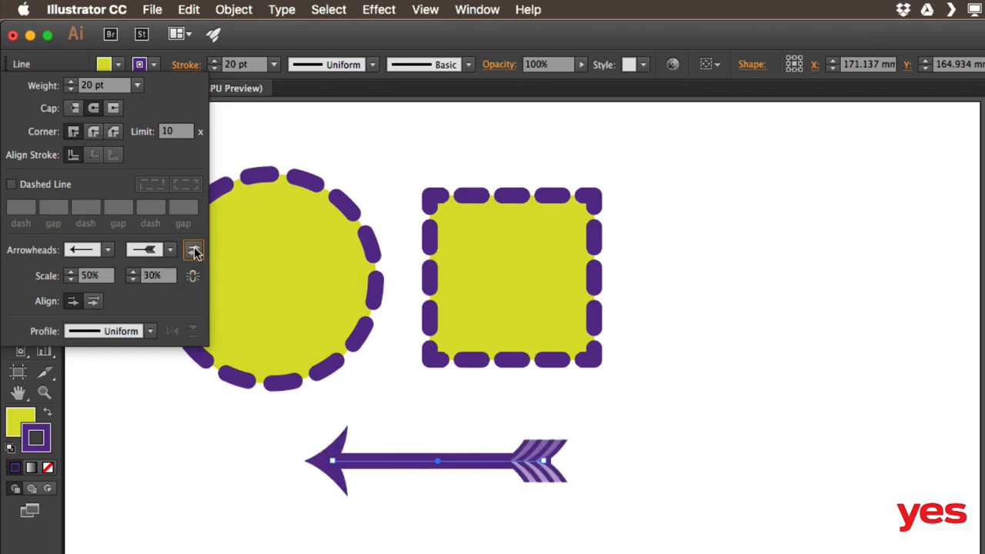
{"action": "left_click", "coordinate": [195, 251]}
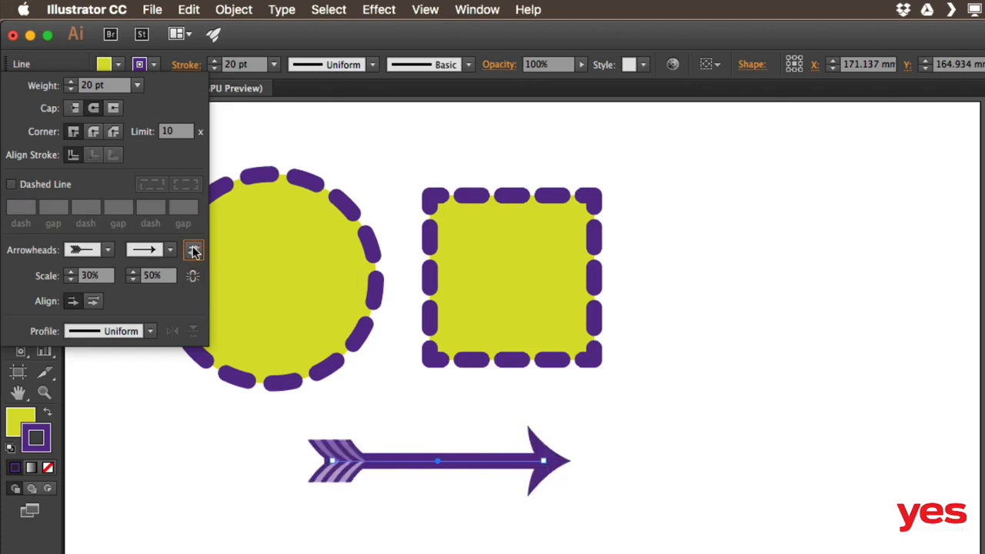
{"action": "left_click", "coordinate": [334, 304]}
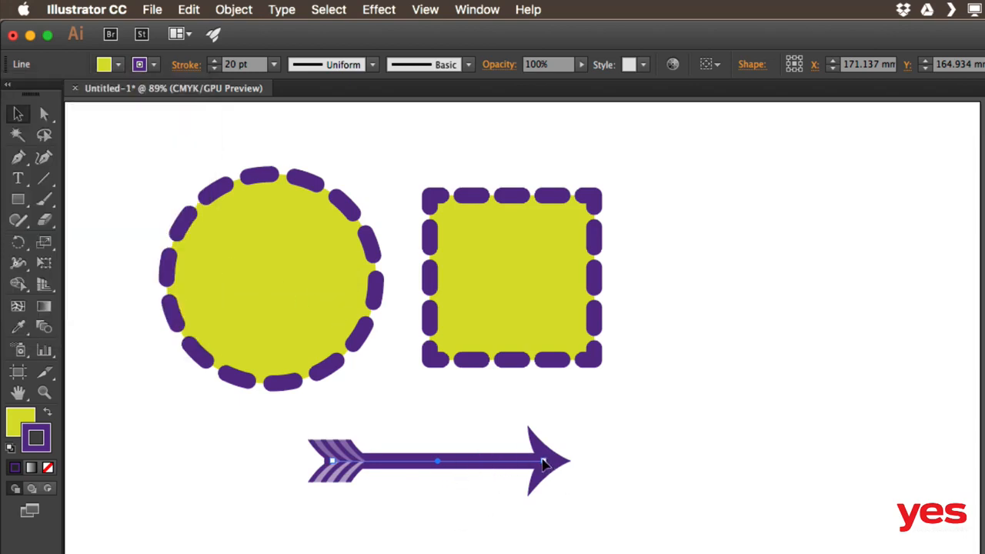
- Reshape the arrow into an upward-tilted line about 94 mm wide and 23 mm high beside the square
{"action": "left_click_drag", "start_coordinate": [543, 463], "coordinate": [687, 466]}
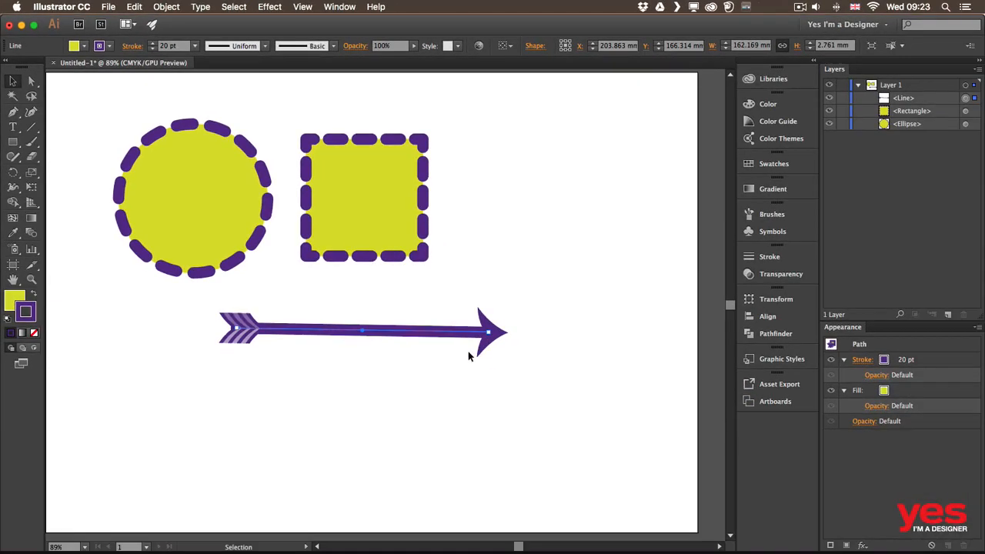
{"action": "left_click_drag", "start_coordinate": [488, 334], "coordinate": [558, 212]}
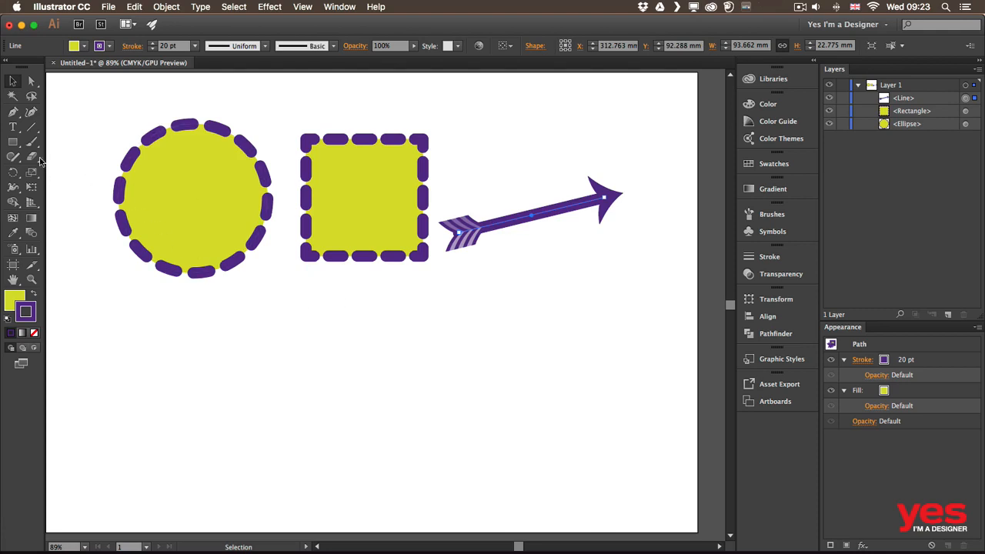
- Draw a circle about 71 mm in diameter with the Ellipse tool and place it below the dashed circle
{"action": "left_click_drag", "start_coordinate": [12, 144], "coordinate": [62, 164]}
{"action": "left_click_drag", "start_coordinate": [284, 320], "coordinate": [395, 429]}
{"action": "key", "text": "v"}
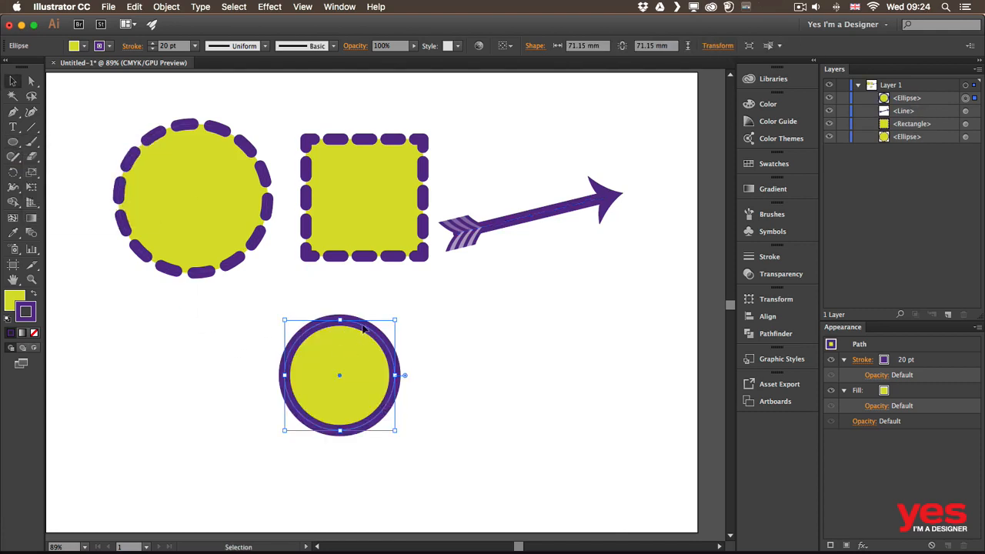
{"action": "left_click_drag", "start_coordinate": [351, 351], "coordinate": [370, 328]}
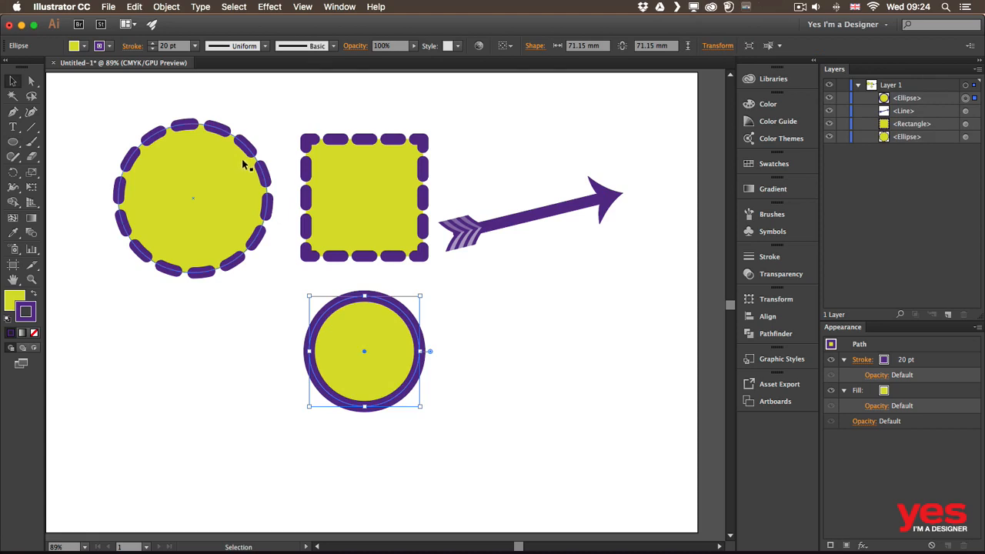
{"action": "left_click_drag", "start_coordinate": [391, 309], "coordinate": [220, 327]}
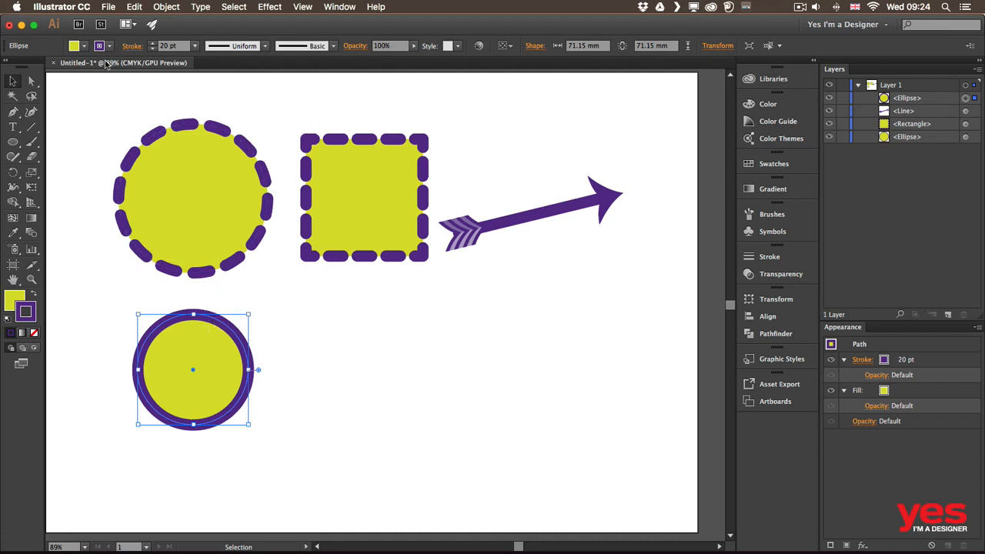
- Try the lens-shaped width profile on the new circle's stroke, and replace it with the triangular tapering profile
{"action": "left_click", "coordinate": [134, 47]}
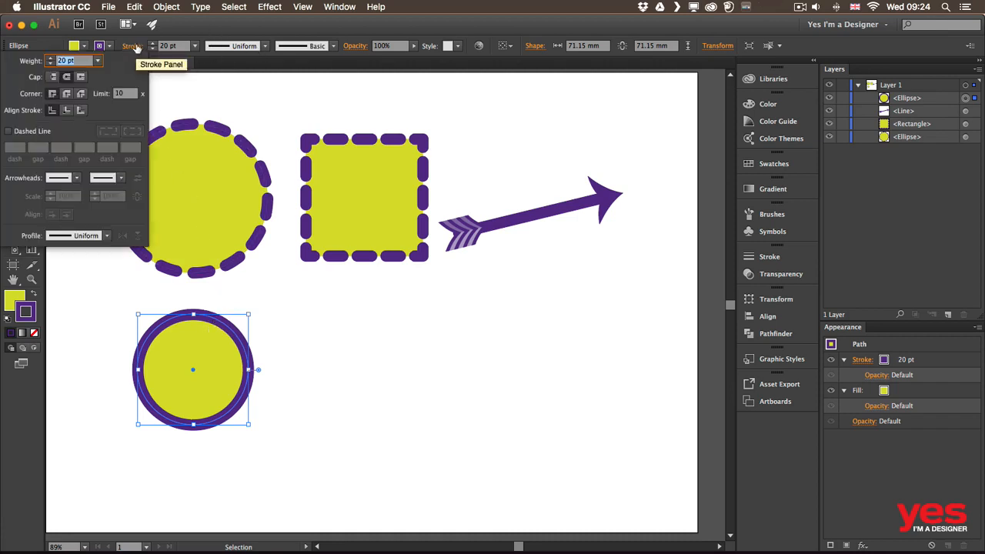
{"action": "left_click", "coordinate": [107, 236]}
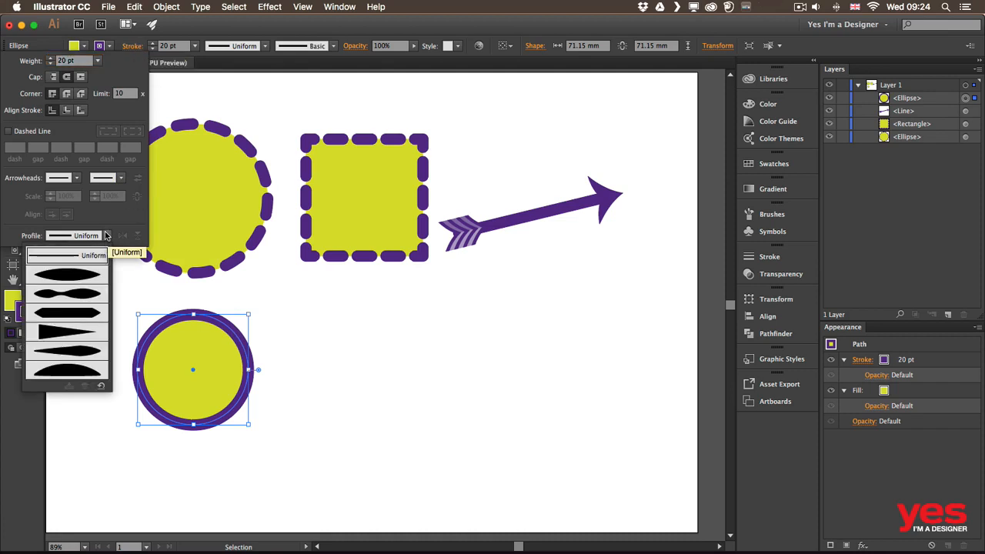
{"action": "left_click", "coordinate": [77, 277]}
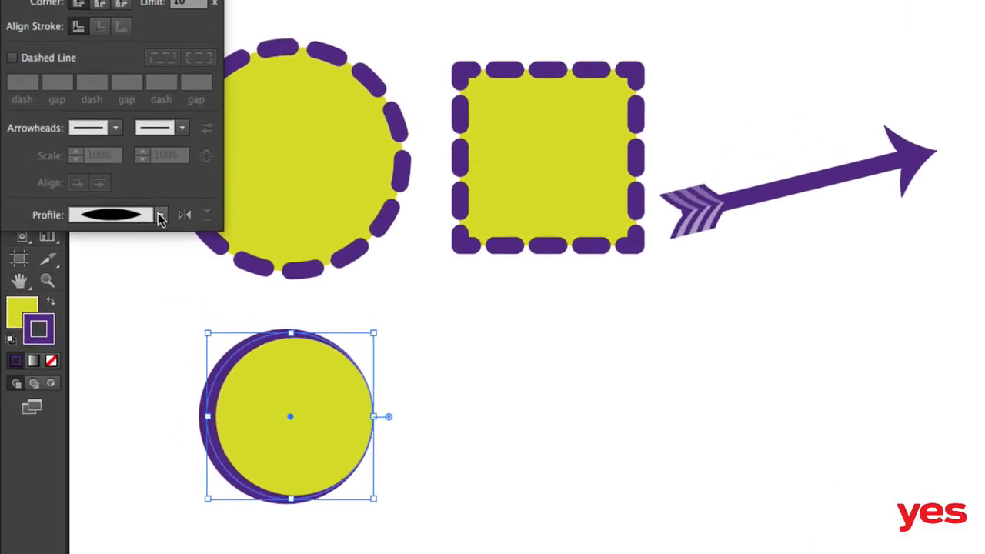
{"action": "left_click", "coordinate": [107, 236]}
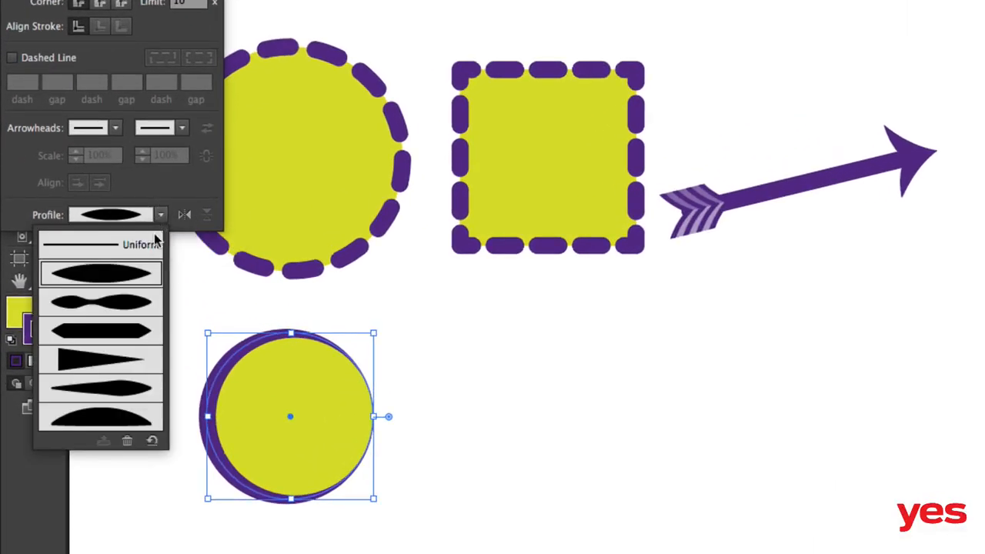
{"action": "left_click", "coordinate": [119, 360]}
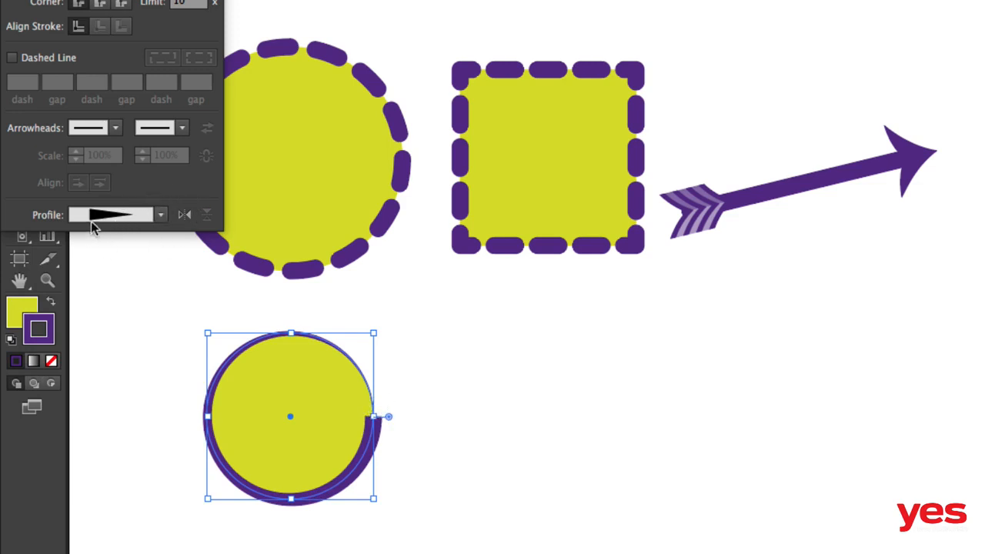
- Flip the new circle's triangular stroke profile along the path, comparing both directions
{"action": "left_click", "coordinate": [186, 216]}
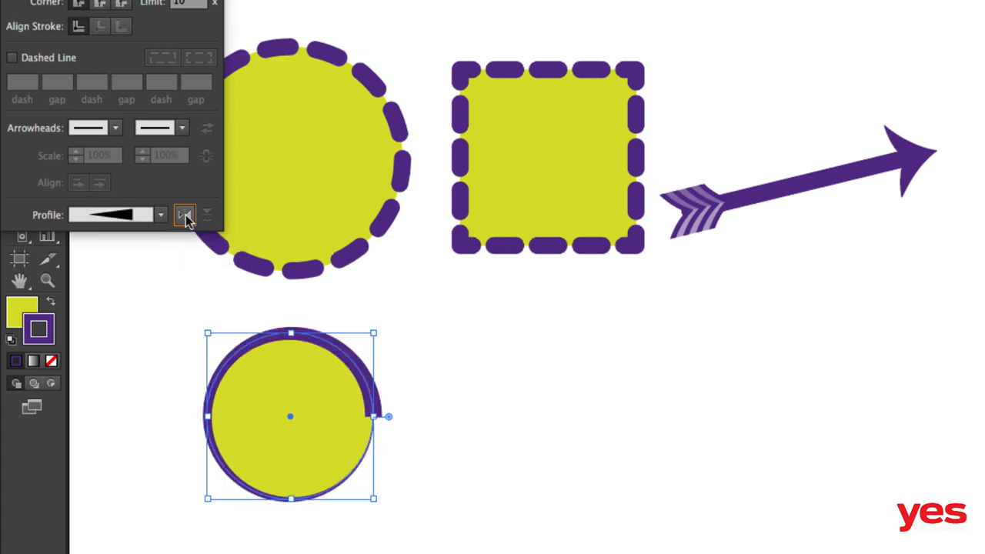
{"action": "left_click", "coordinate": [185, 216]}
{"action": "left_click", "coordinate": [184, 216]}
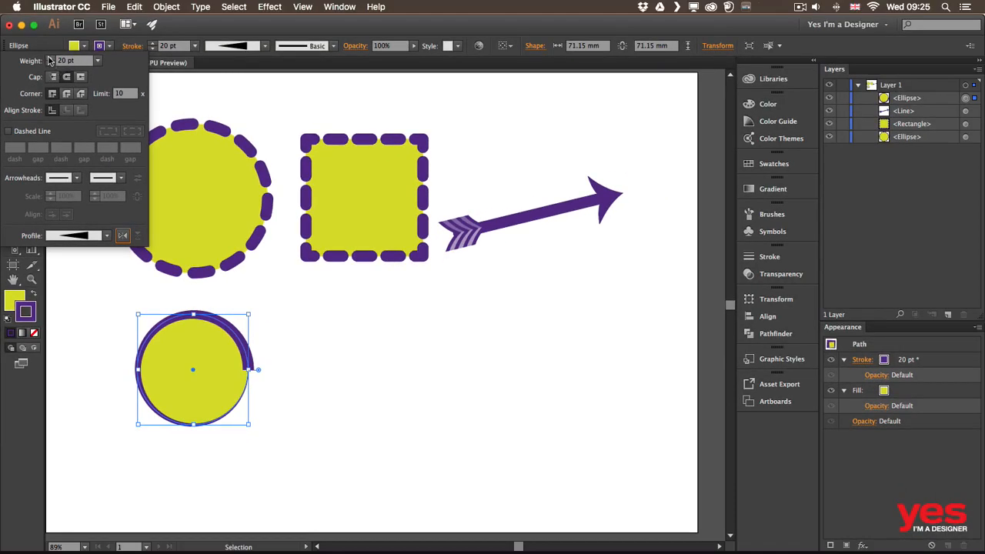
- Try a 30 pt weight on the new circle's stroke, return it to 20 pt, and reset its width profile to Uniform
{"action": "left_click", "coordinate": [51, 59]}
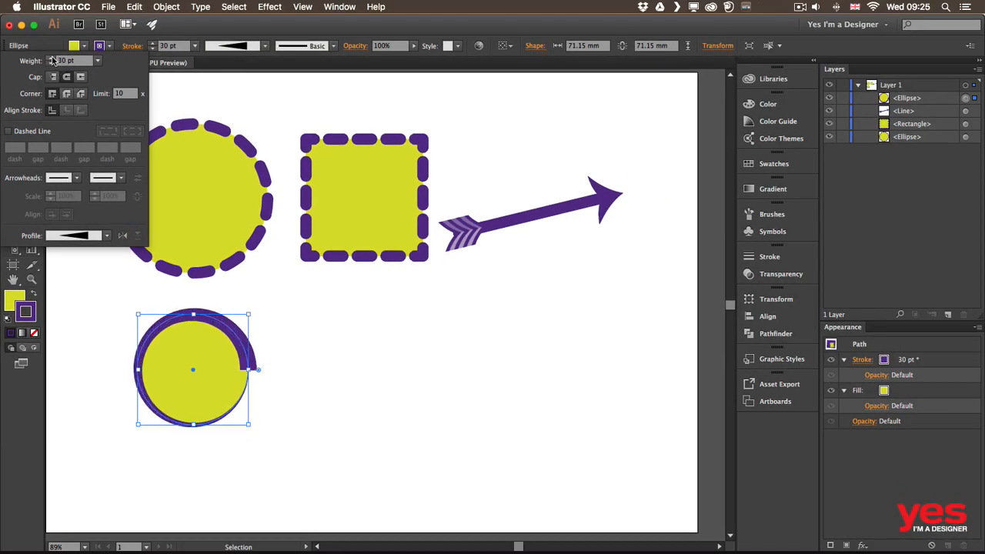
{"action": "left_click", "coordinate": [51, 64]}
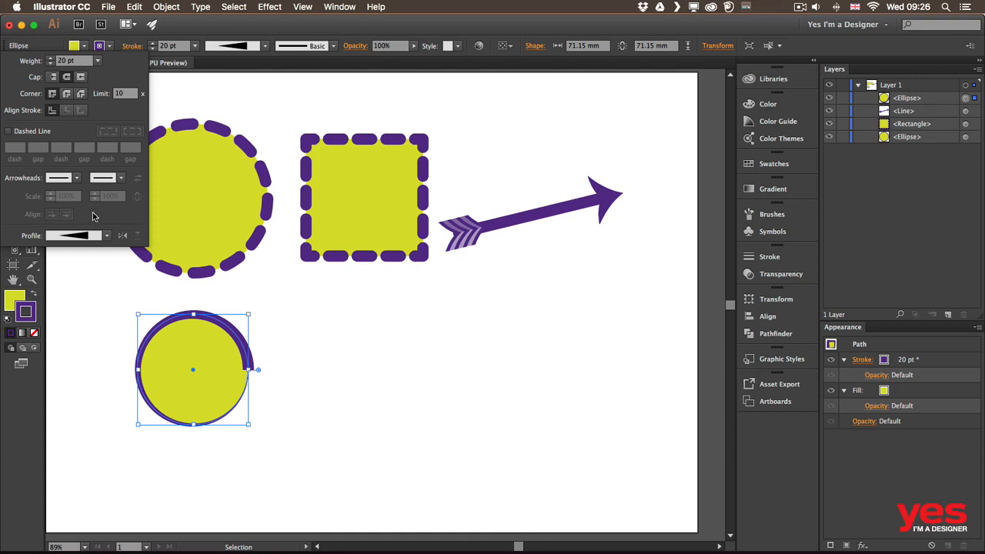
{"action": "left_click", "coordinate": [108, 235]}
{"action": "left_click", "coordinate": [83, 261]}
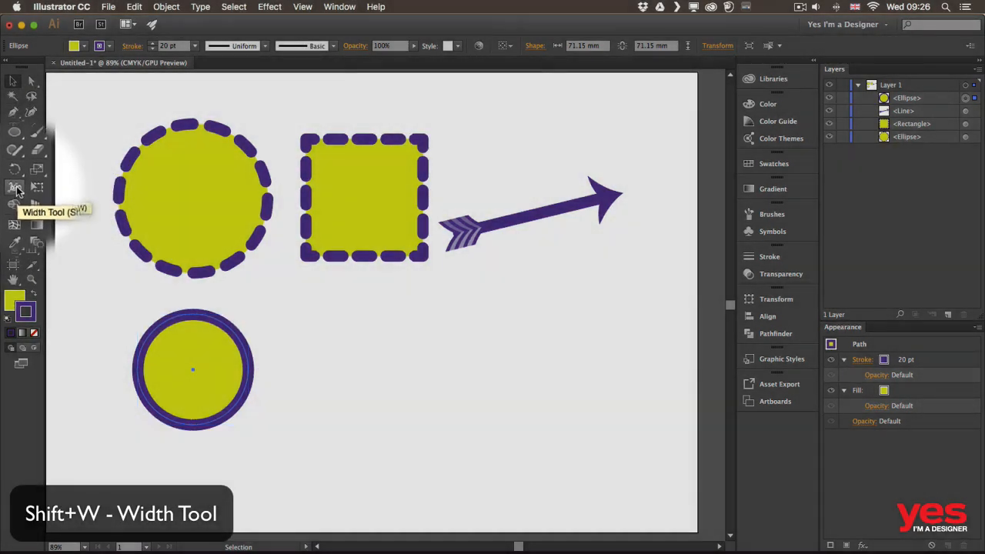
- Reshape the lower circle's stroke with the Width tool, varying its thickness at several width points around the path
{"action": "left_click", "coordinate": [15, 190]}
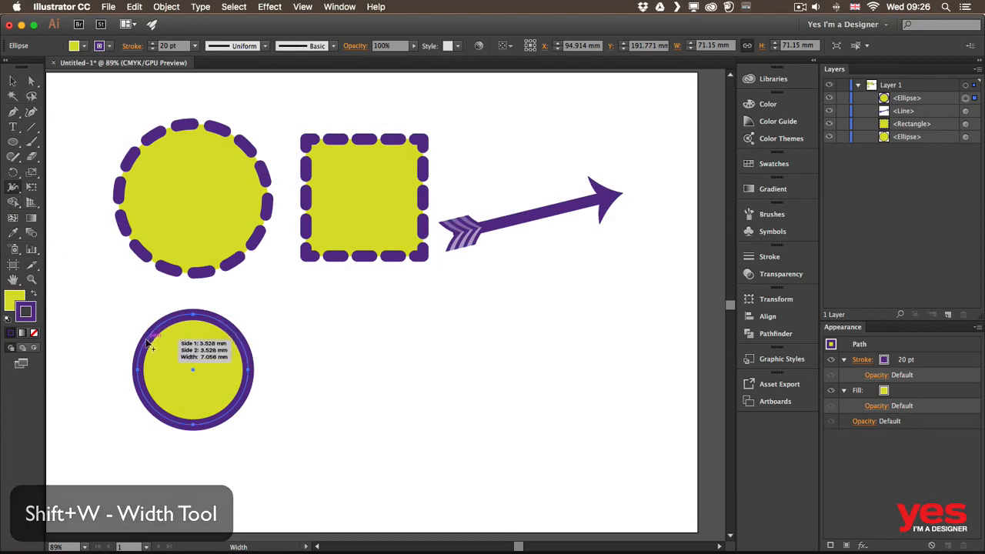
{"action": "left_click_drag", "start_coordinate": [150, 337], "coordinate": [133, 328]}
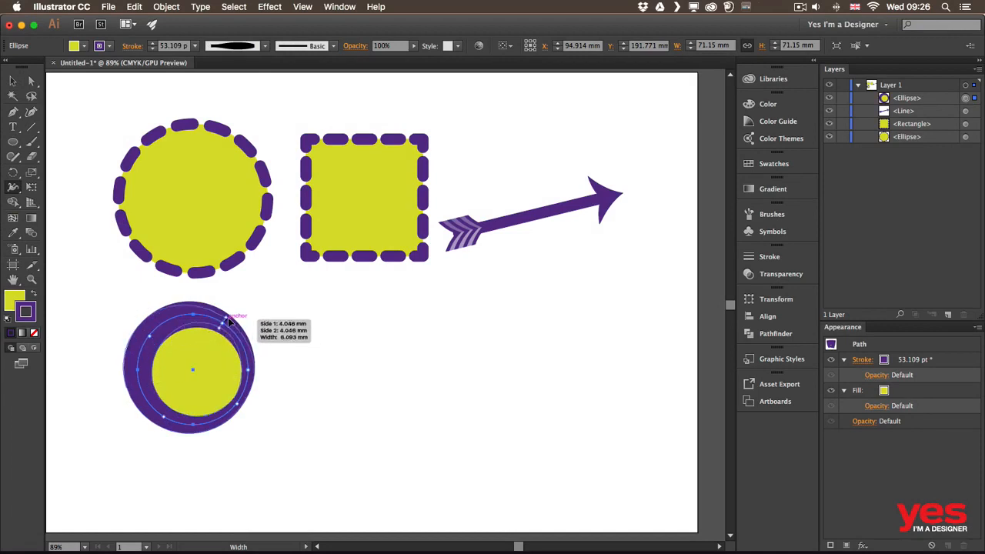
{"action": "left_click_drag", "start_coordinate": [223, 323], "coordinate": [222, 324]}
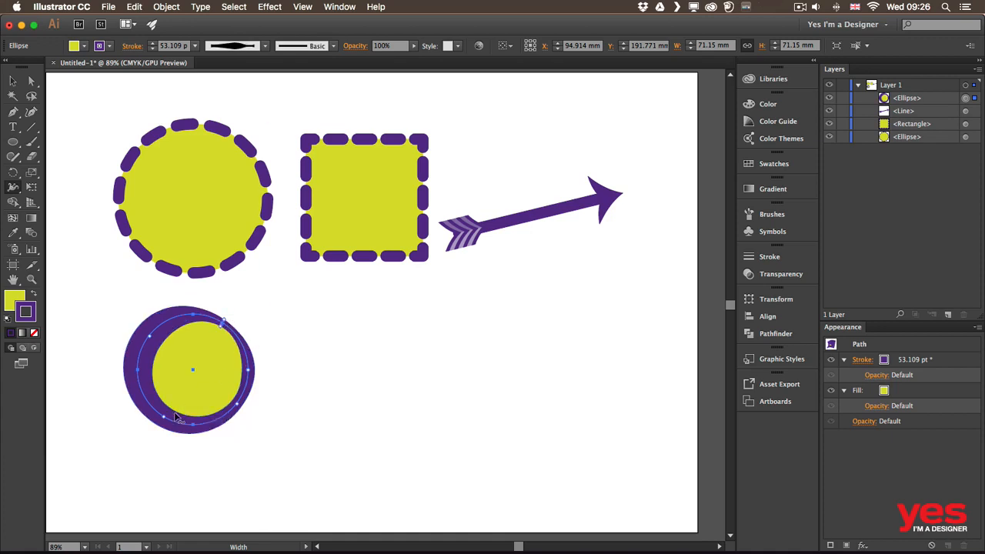
{"action": "left_click_drag", "start_coordinate": [182, 407], "coordinate": [181, 403]}
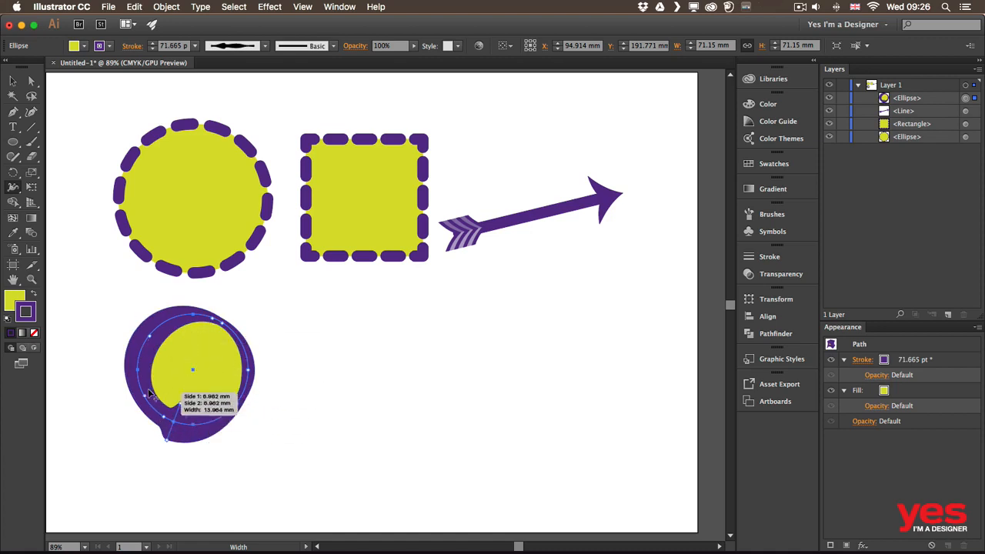
{"action": "left_click_drag", "start_coordinate": [140, 387], "coordinate": [152, 386]}
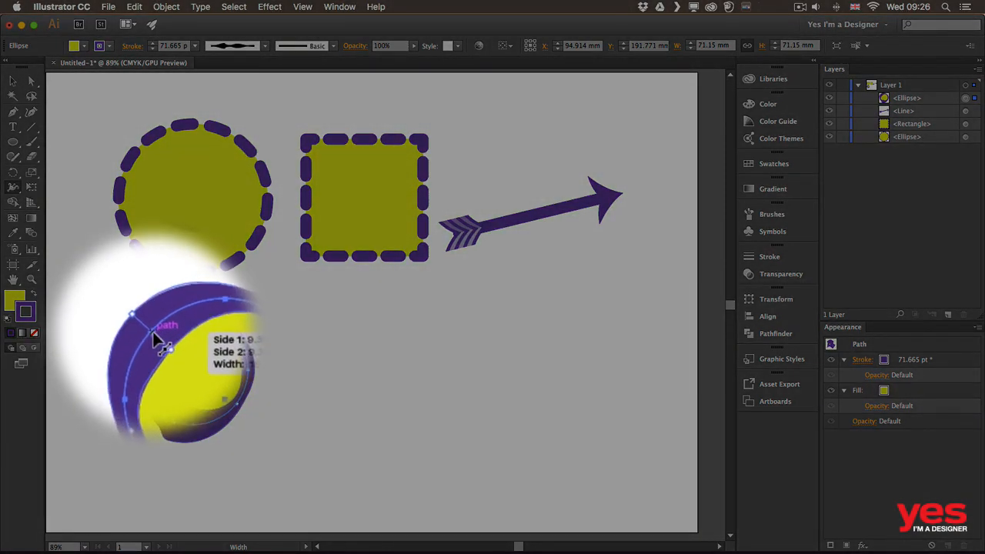
{"action": "mouse_move", "coordinate": [174, 319]}
{"action": "left_mouse_down"}
{"action": "mouse_move", "coordinate": [147, 339]}
{"action": "mouse_move", "coordinate": [163, 329]}
{"action": "mouse_move", "coordinate": [185, 338]}
{"action": "mouse_move", "coordinate": [181, 345]}
{"action": "mouse_move", "coordinate": [164, 330]}
{"action": "left_mouse_up"}
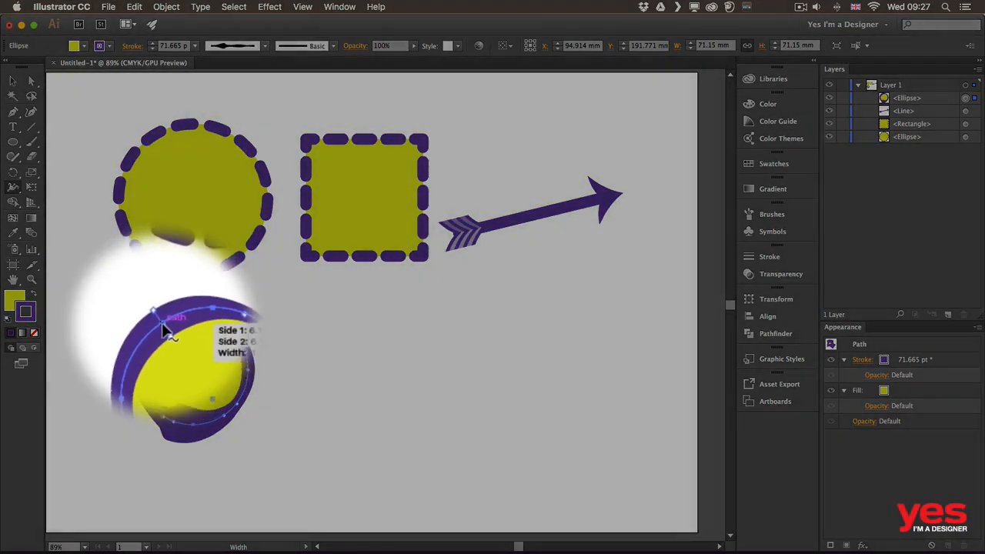
- Set Side 1 of the width point at the lower circle's upper left to 12 mm, independently of Side 2
{"action": "double_click", "coordinate": [164, 329]}
{"action": "left_click_drag", "start_coordinate": [507, 201], "coordinate": [382, 292]}
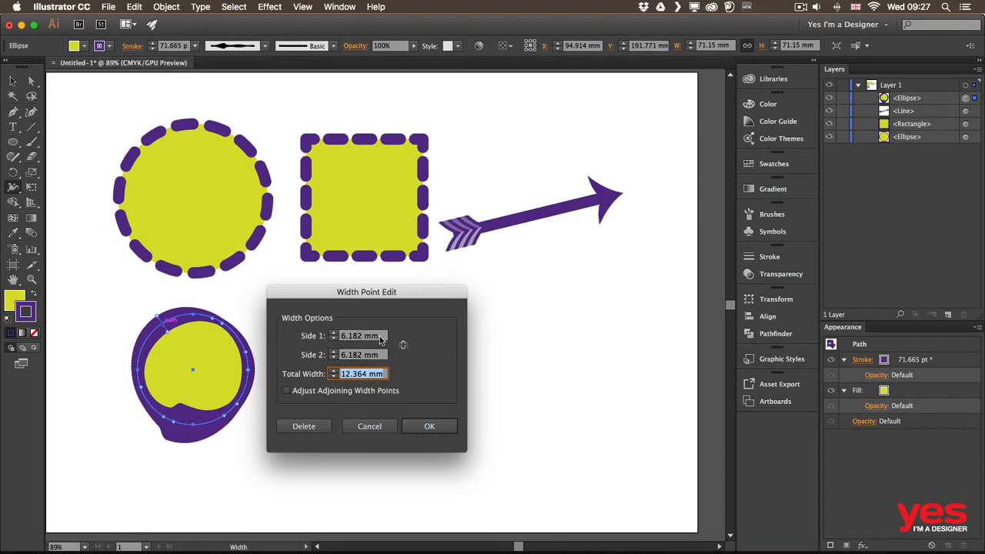
{"action": "left_click", "coordinate": [381, 339]}
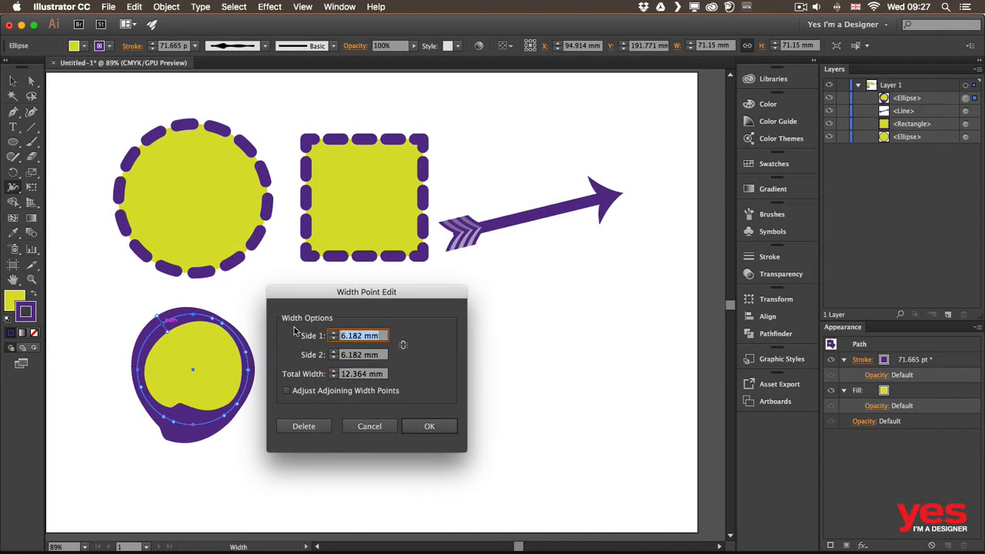
{"action": "type", "text": "12"}
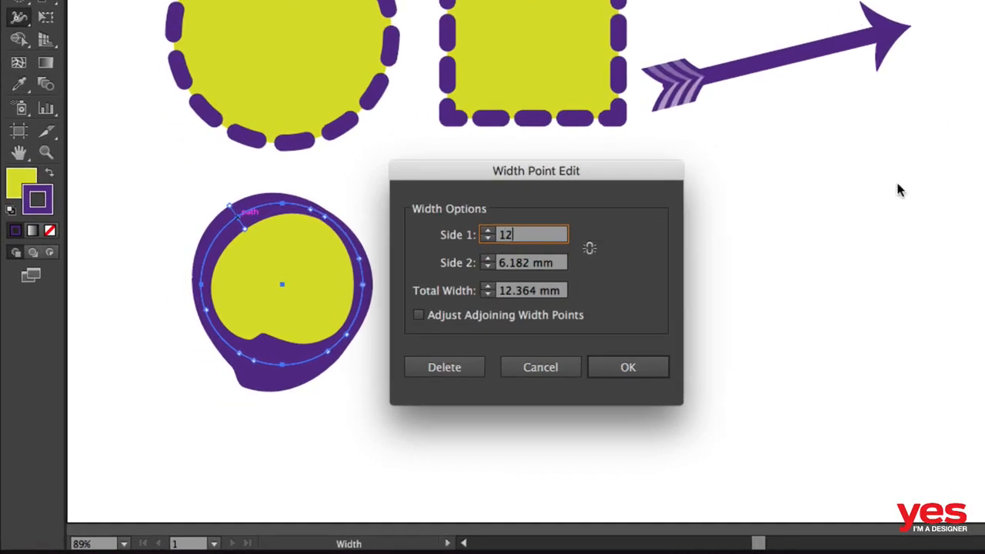
{"action": "left_click", "coordinate": [628, 367]}
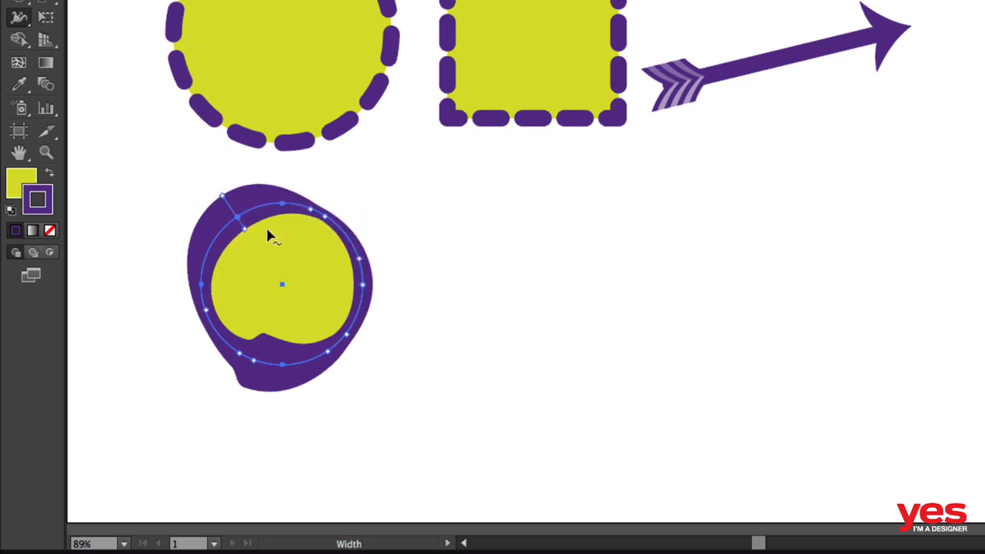
- Extend only the outer side of the lower circle's stroke at its upper-left and right width points
{"action": "key", "text": "alt"}
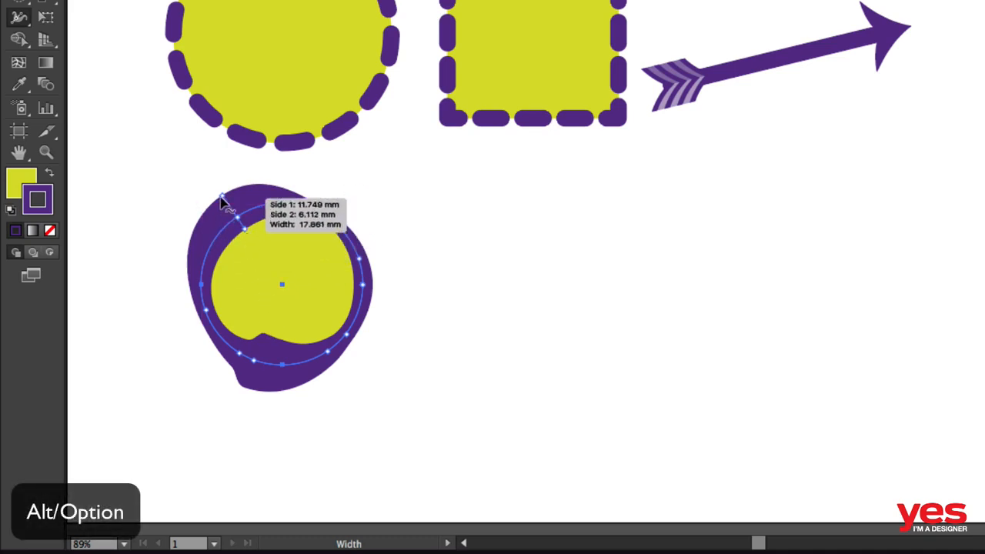
{"action": "left_click_drag", "start_coordinate": [224, 202], "coordinate": [232, 222]}
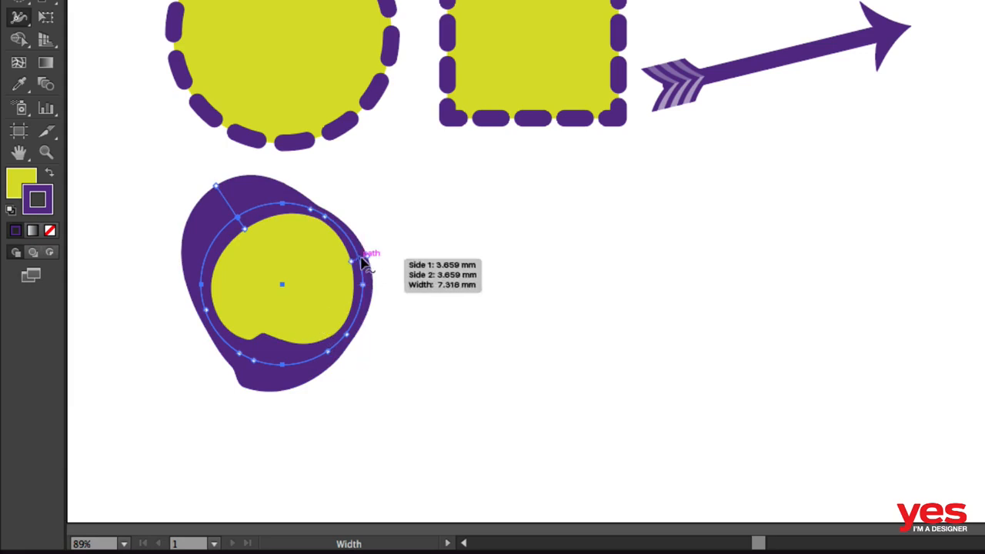
{"action": "left_click_drag", "start_coordinate": [367, 262], "coordinate": [413, 253]}
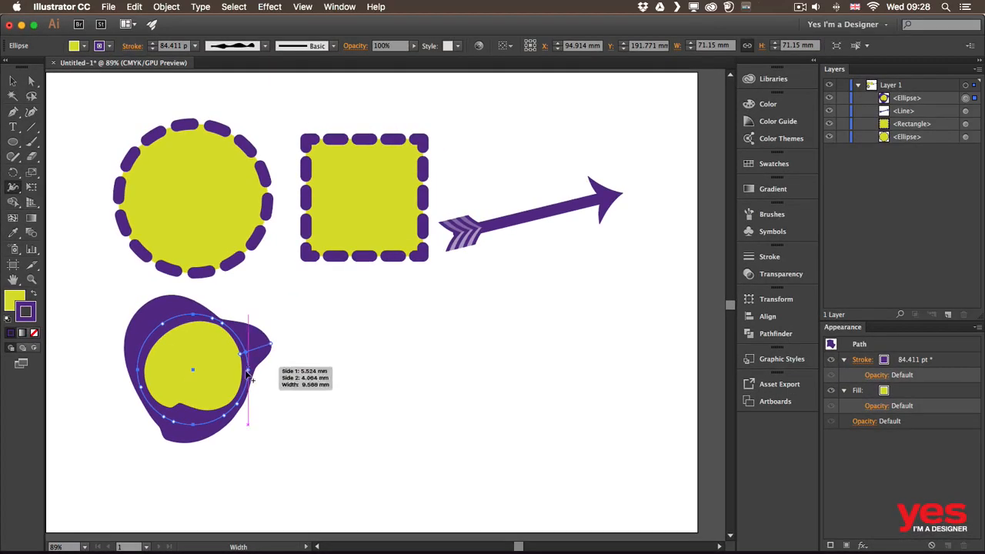
- Save the lower circle's custom stroke shape as a new width profile with the default name
{"action": "left_click", "coordinate": [264, 47]}
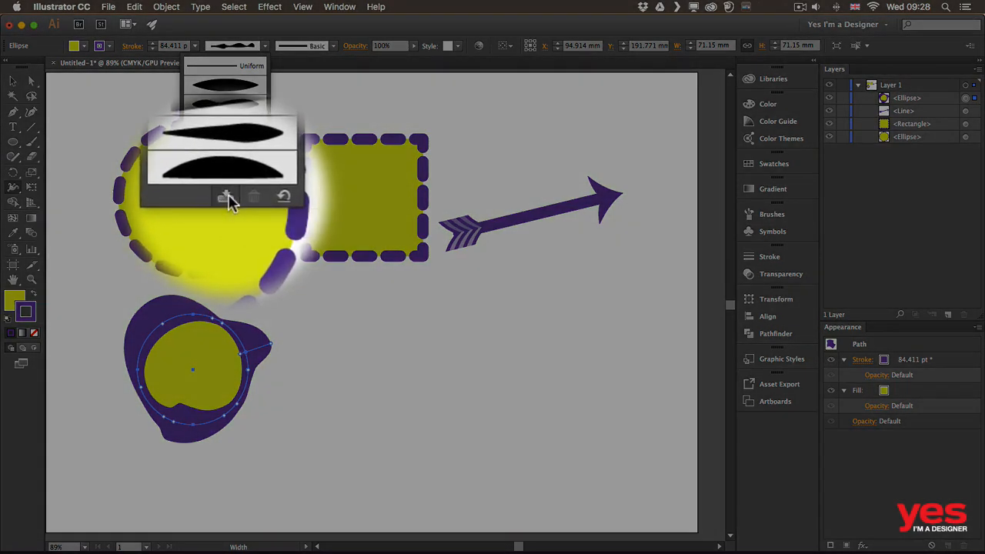
{"action": "left_click", "coordinate": [228, 194]}
{"action": "left_click", "coordinate": [215, 108]}
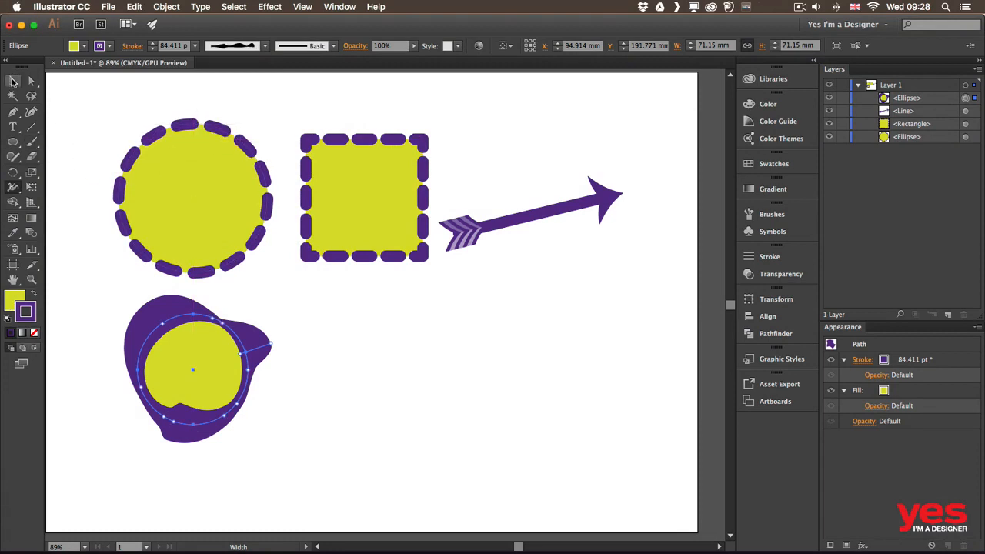
- Apply the saved custom width profile to the dashed square's stroke and deselect the square
{"action": "left_click", "coordinate": [12, 81]}
{"action": "left_click", "coordinate": [370, 157]}
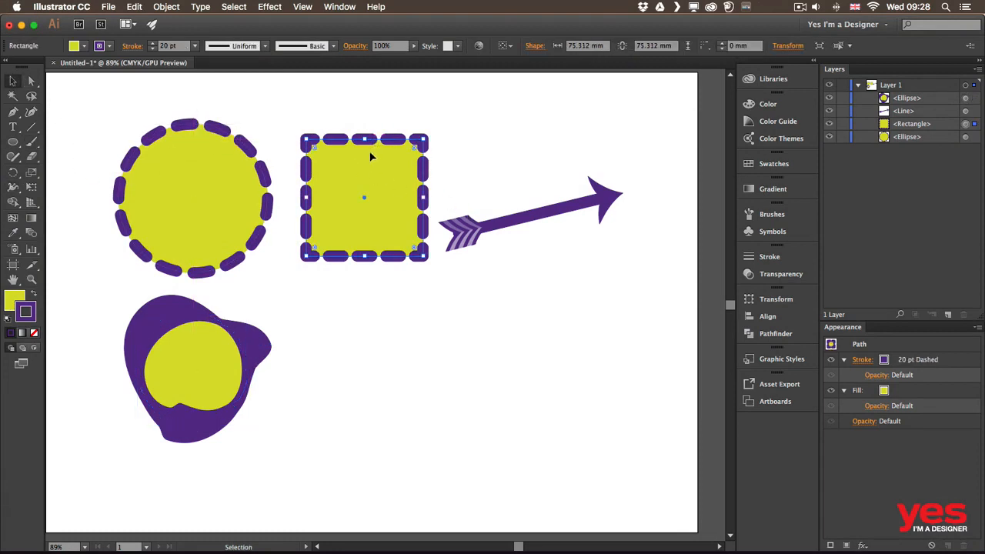
{"action": "left_click", "coordinate": [243, 47]}
{"action": "scroll", "coordinate": [263, 126], "scroll_direction": "down", "scroll_amount": 3}
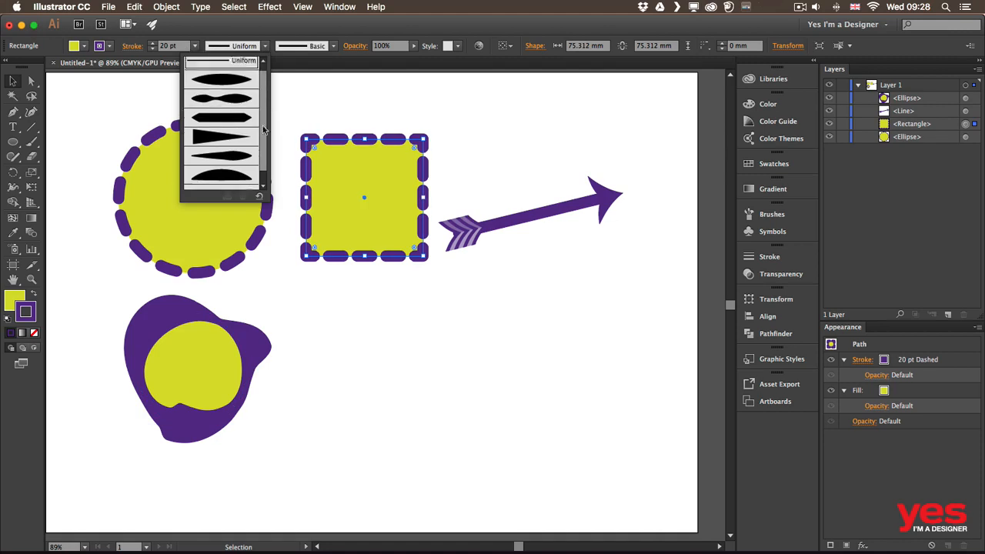
{"action": "left_click", "coordinate": [238, 180]}
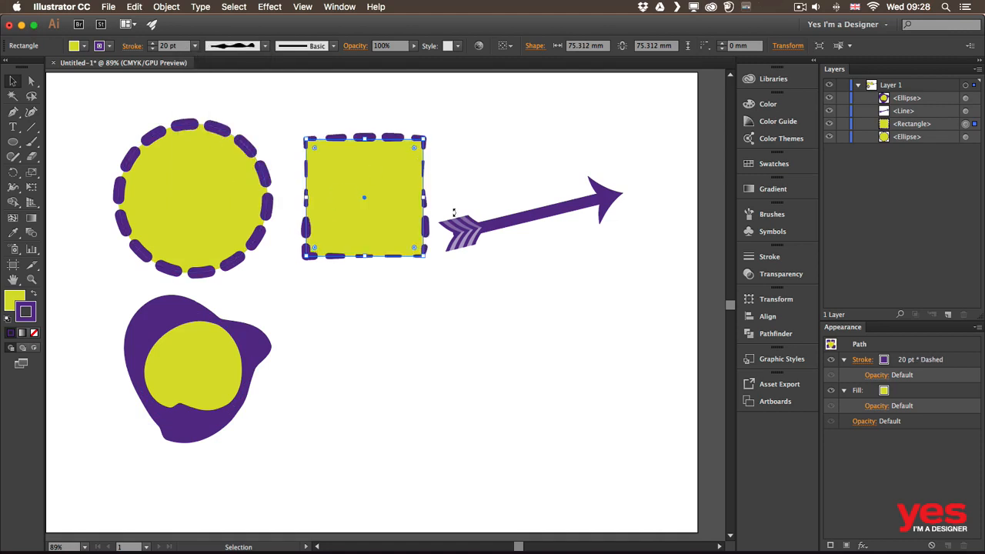
{"action": "left_click", "coordinate": [402, 279]}
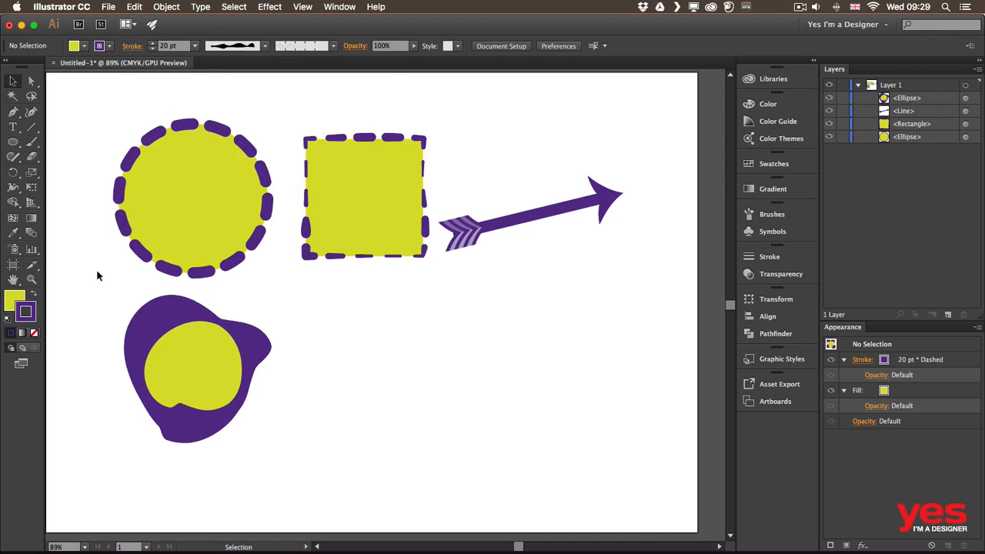
- Draw a five-pointed star about 77 mm wide below the square, and bulge the stroke along its edges with the Width tool
{"action": "left_click_drag", "start_coordinate": [19, 140], "coordinate": [80, 203]}
{"action": "left_click_drag", "start_coordinate": [361, 337], "coordinate": [402, 389]}
{"action": "key", "text": "shift+w"}
{"action": "mouse_move", "coordinate": [397, 322]}
{"action": "left_mouse_down"}
{"action": "mouse_move", "coordinate": [402, 309]}
{"action": "mouse_move", "coordinate": [380, 291]}
{"action": "mouse_move", "coordinate": [358, 299]}
{"action": "left_mouse_up"}
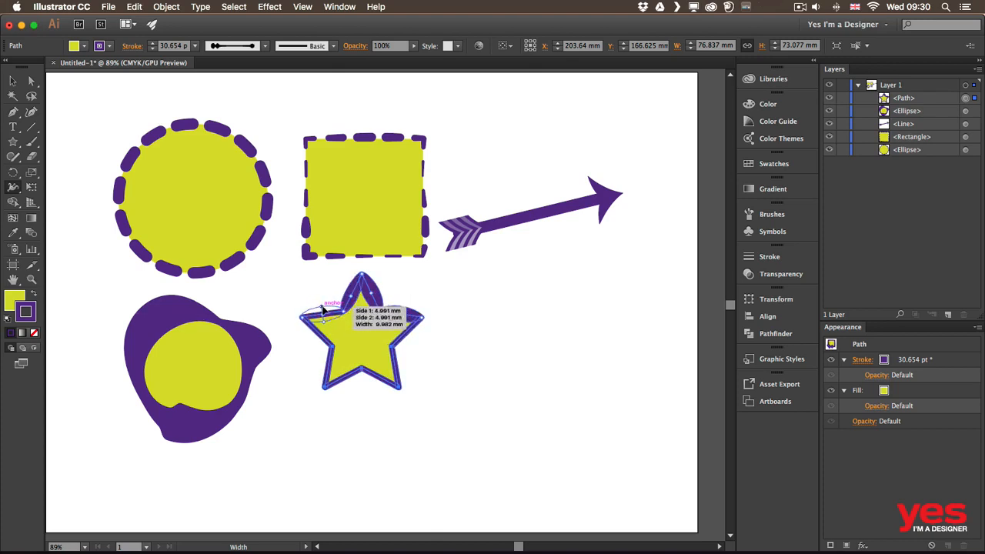
{"action": "left_click_drag", "start_coordinate": [316, 333], "coordinate": [310, 335]}
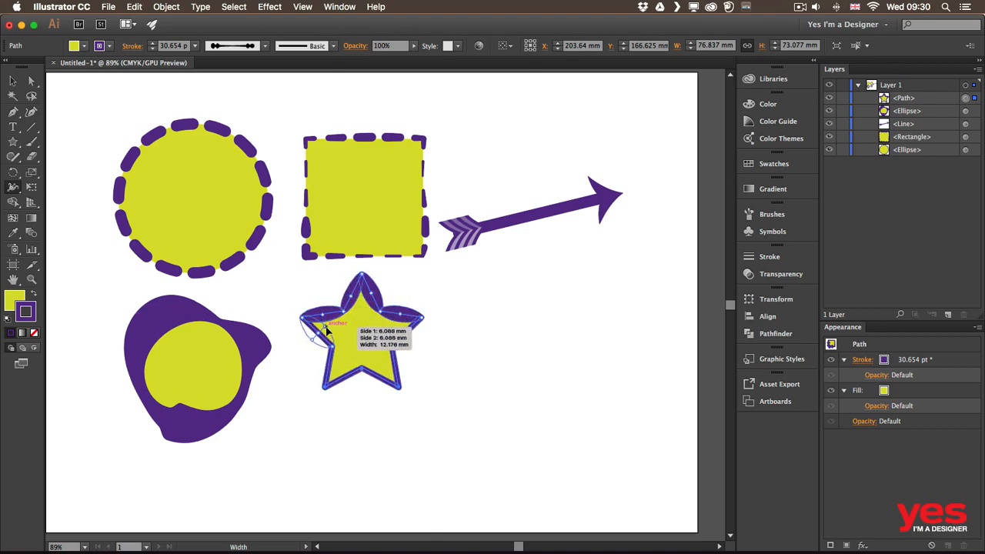
{"action": "mouse_move", "coordinate": [330, 366]}
{"action": "left_mouse_down"}
{"action": "mouse_move", "coordinate": [352, 391]}
{"action": "mouse_move", "coordinate": [382, 385]}
{"action": "mouse_move", "coordinate": [422, 339]}
{"action": "left_mouse_up"}
{"action": "key", "text": "v"}
{"action": "left_click", "coordinate": [468, 323]}
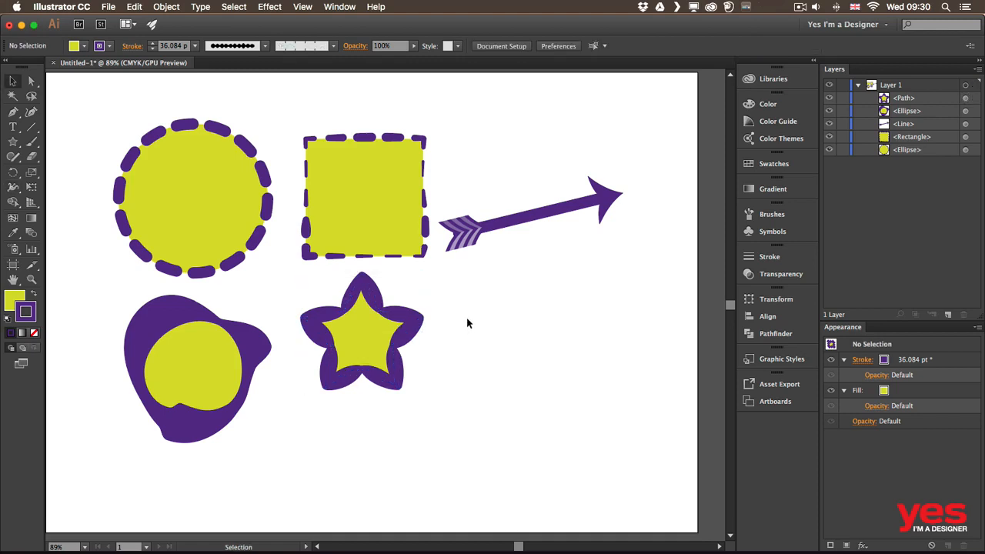
- Paste a copy of the star in front of the original, scaling it down to about 33 mm wide in the star's middle
{"action": "left_click_drag", "start_coordinate": [376, 356], "coordinate": [376, 376]}
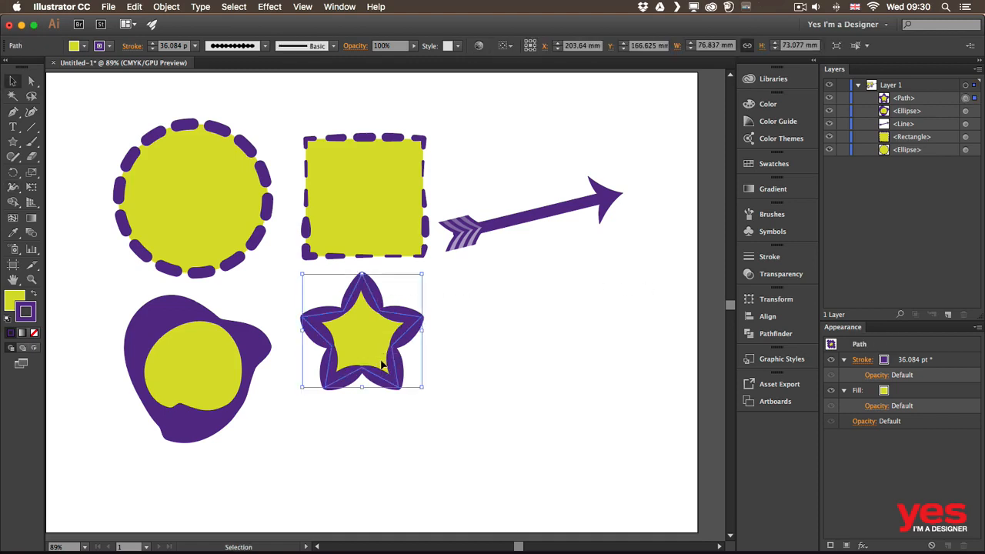
{"action": "left_click", "coordinate": [134, 6]}
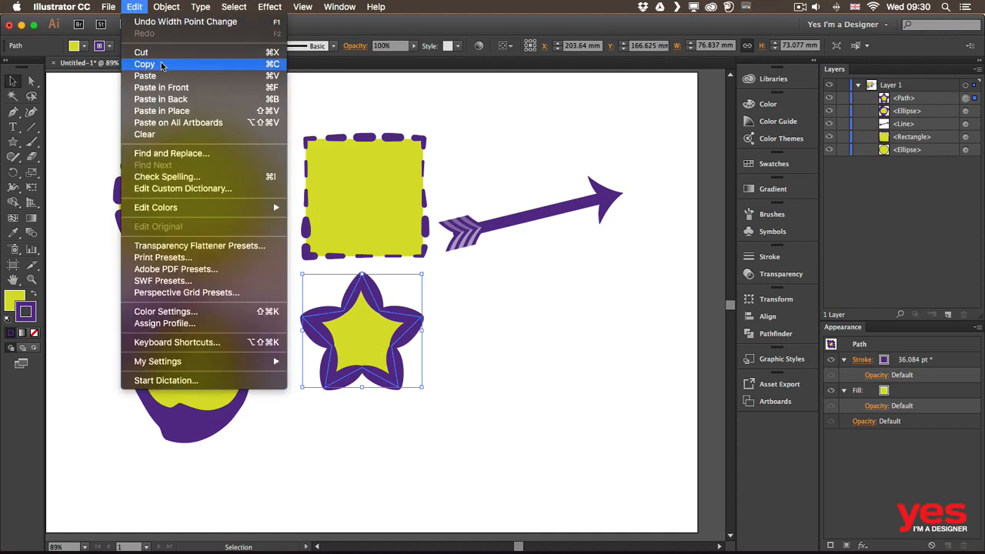
{"action": "left_click", "coordinate": [162, 66]}
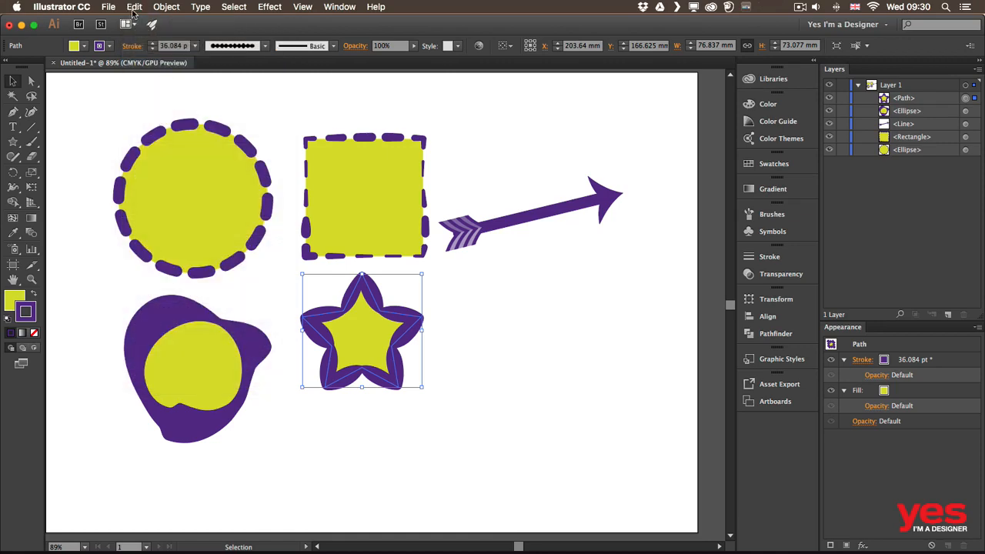
{"action": "left_click", "coordinate": [134, 7]}
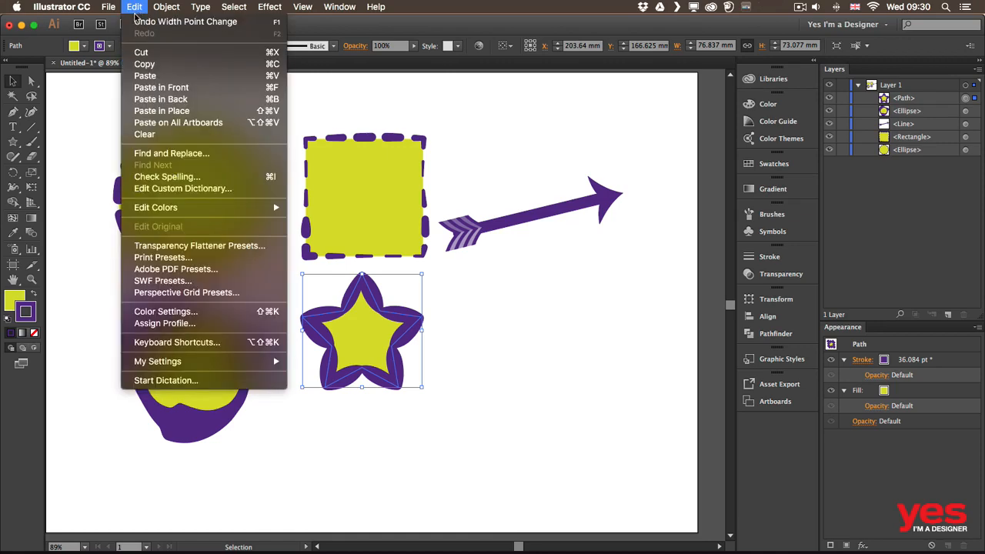
{"action": "left_click", "coordinate": [185, 90]}
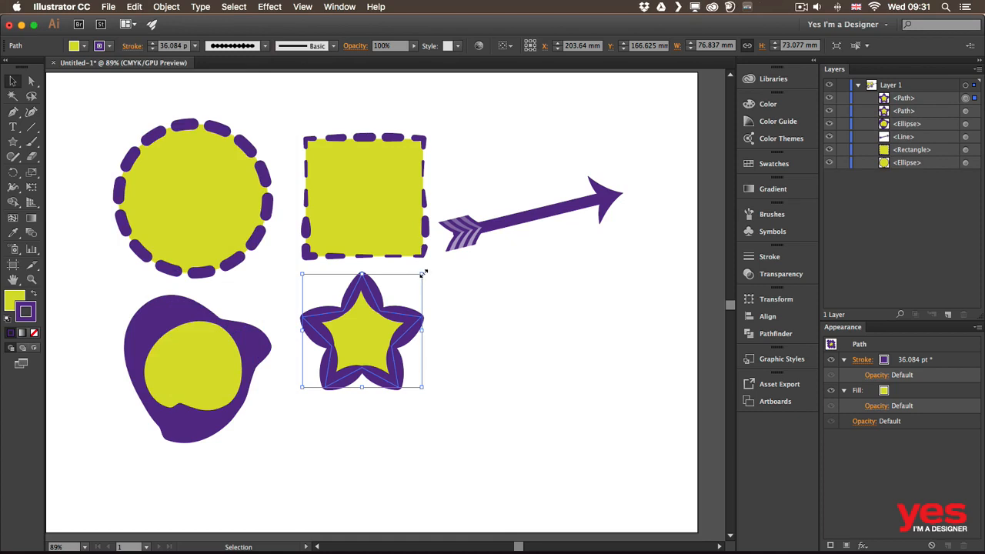
{"action": "left_click_drag", "start_coordinate": [424, 272], "coordinate": [390, 302]}
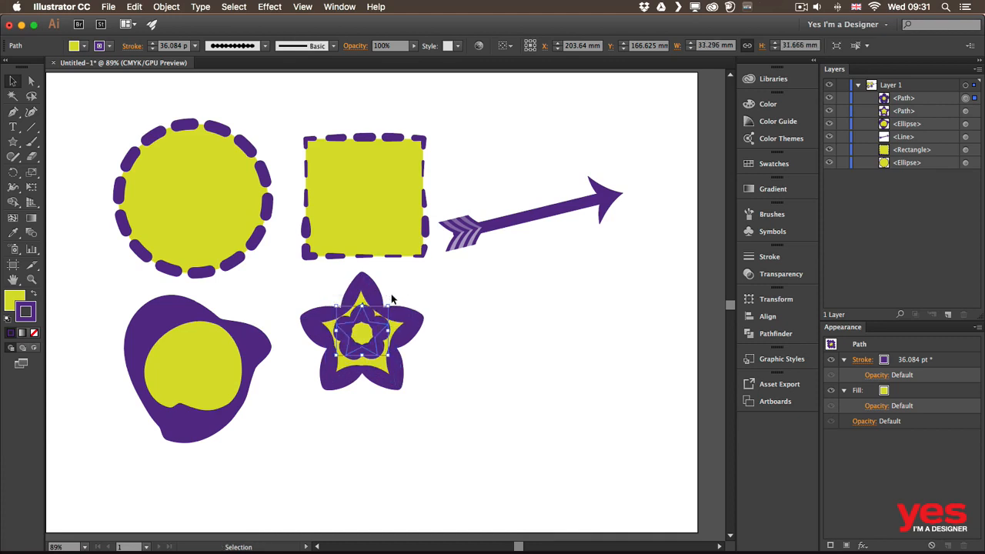
{"action": "left_click_drag", "start_coordinate": [390, 302], "coordinate": [377, 305]}
{"action": "left_click", "coordinate": [430, 282]}
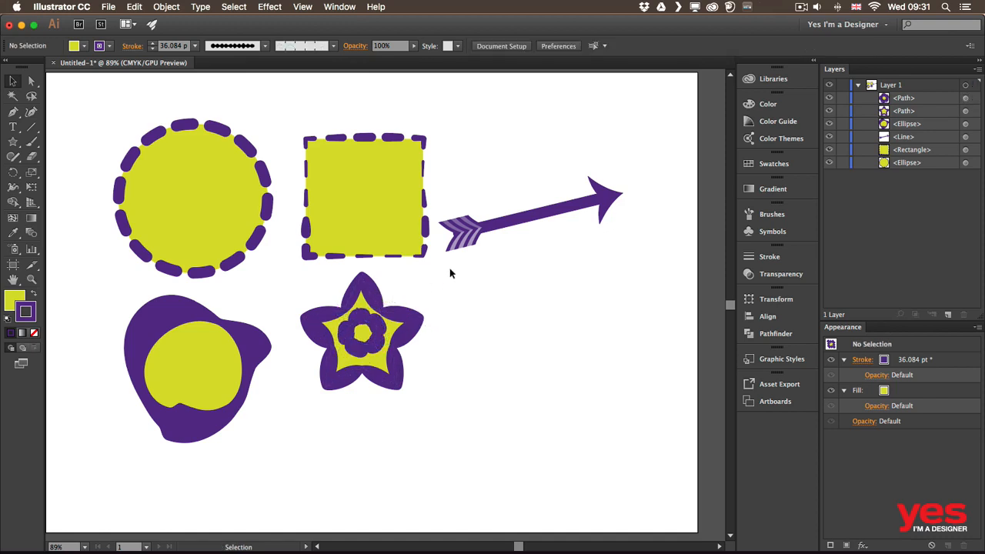
{"action": "left_click", "coordinate": [377, 341]}
{"action": "left_click", "coordinate": [485, 290]}
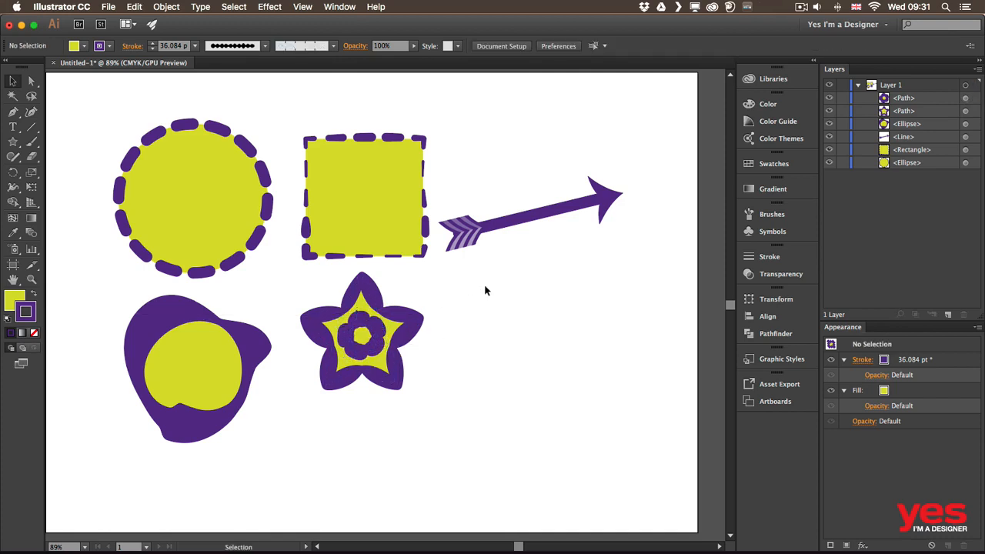
{"action": "left_click", "coordinate": [133, 47]}
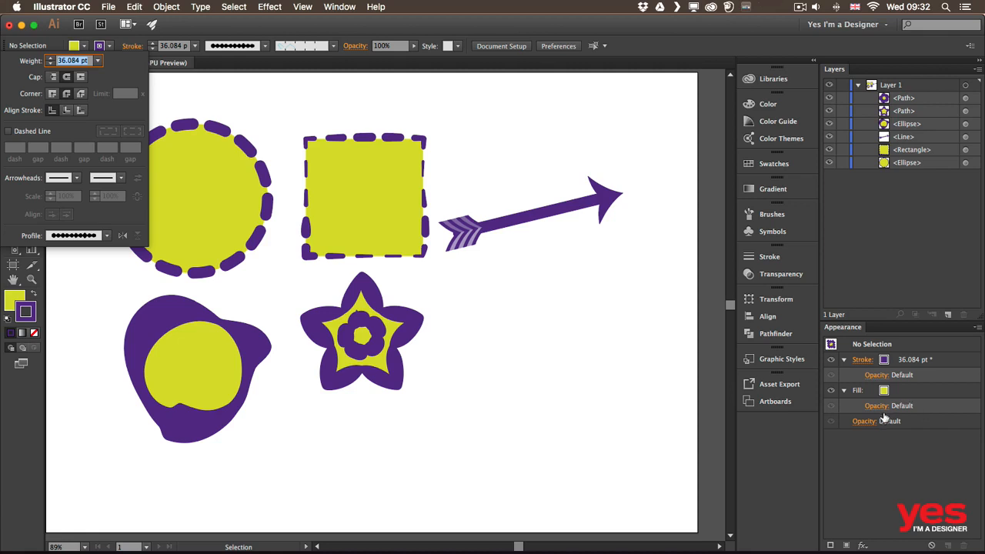
{"action": "left_click", "coordinate": [495, 319]}
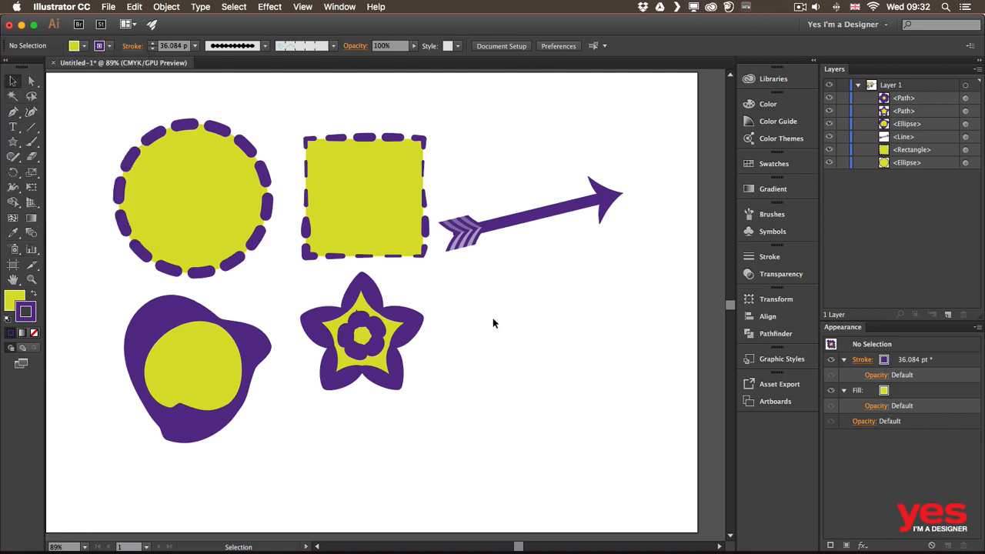